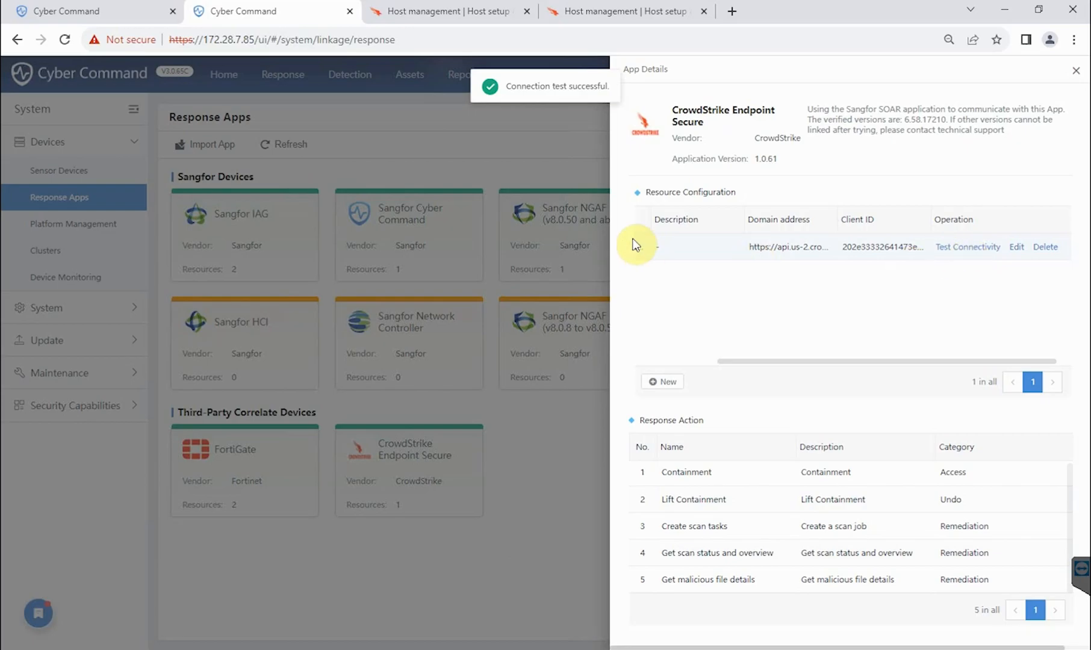
# - Close the CrowdStrike Endpoint Secure app details, switch to the 20231113 playbook window and view its constants
pyautogui.click(433, 149)
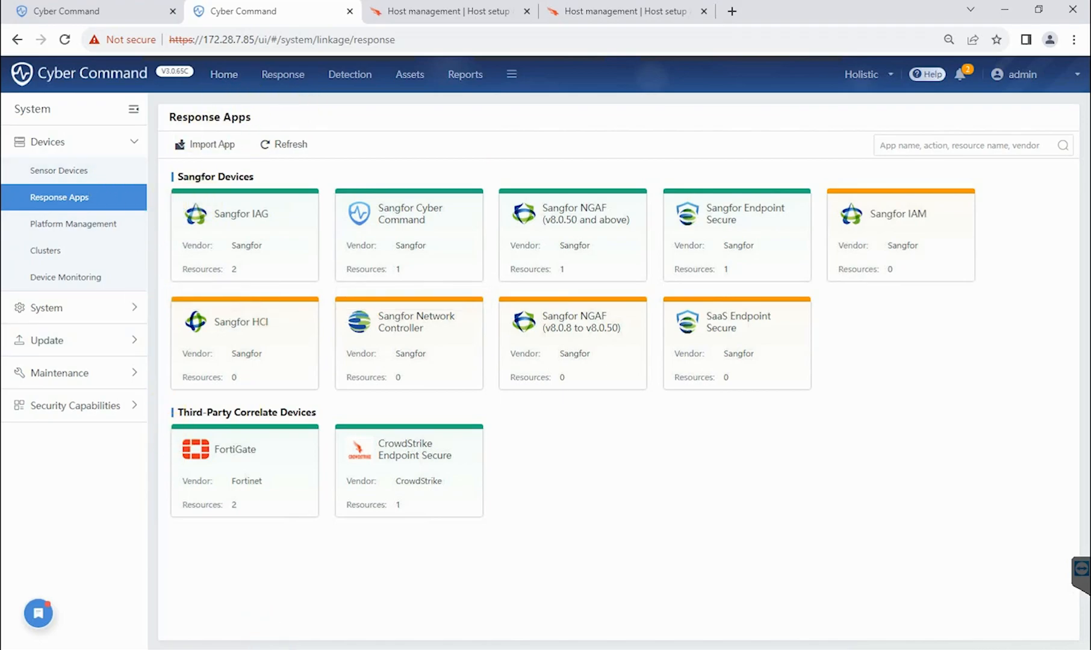
pyautogui.click(318, 616)
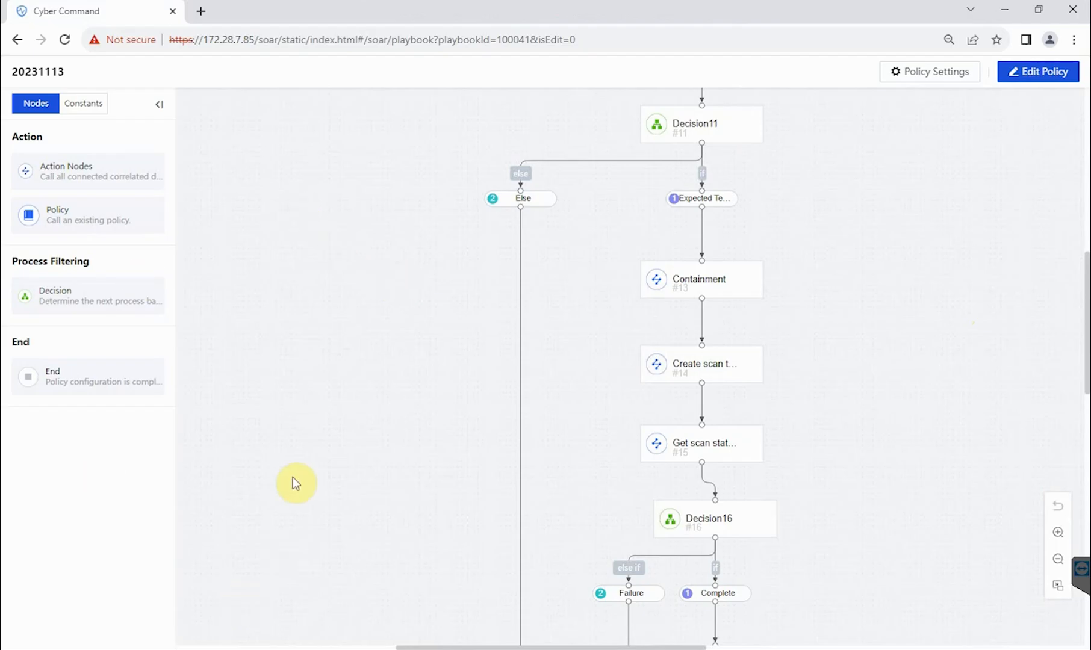
pyautogui.click(73, 110)
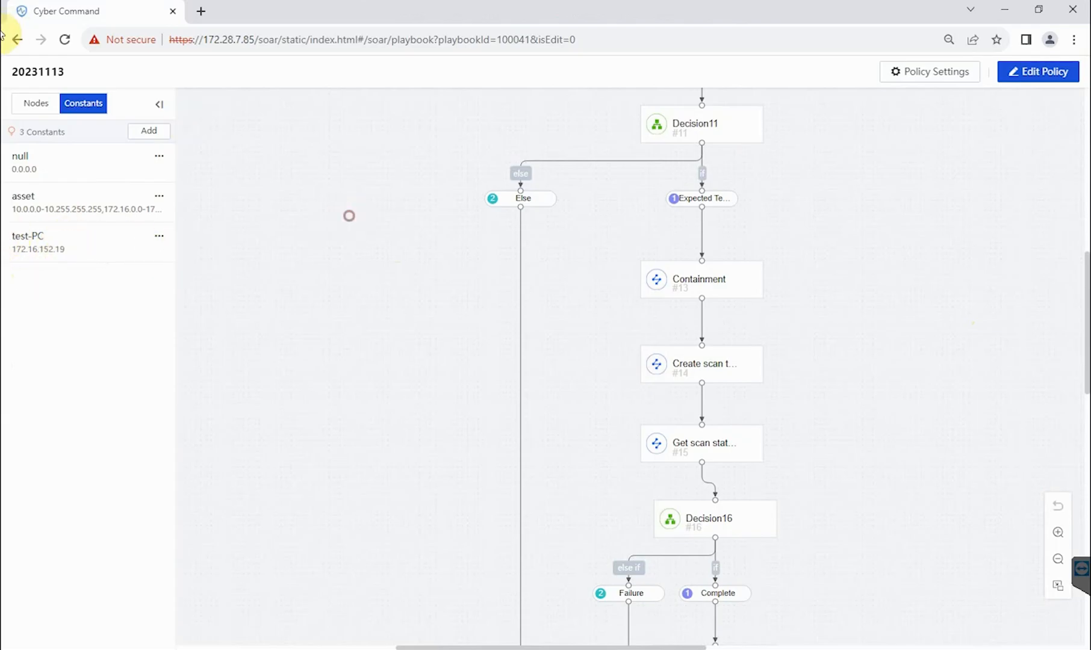
pyautogui.click(21, 108)
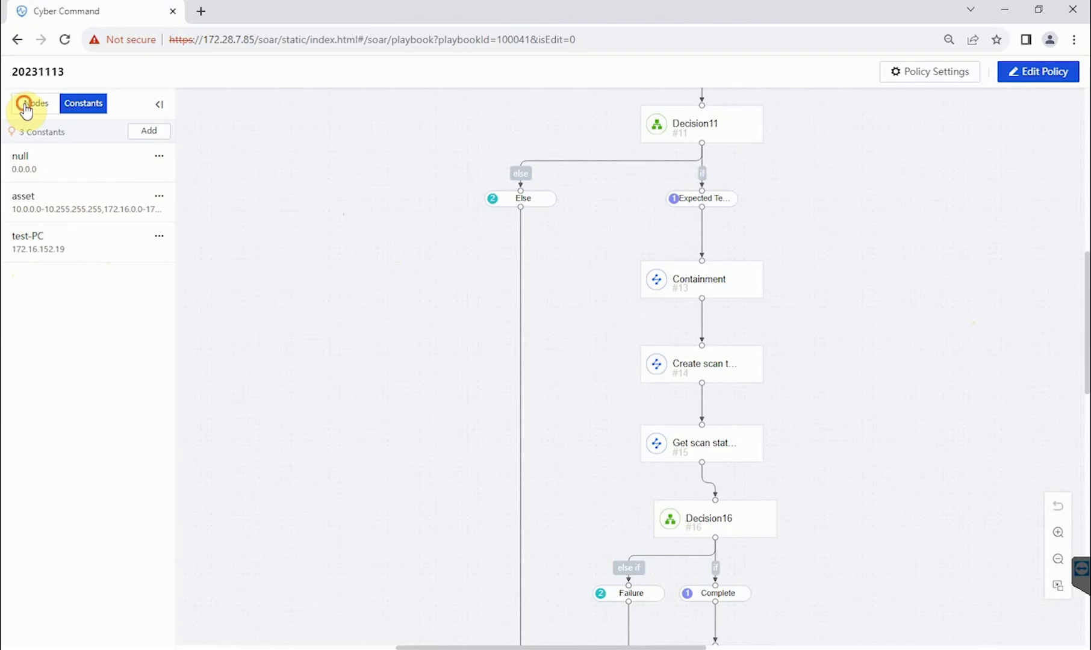
# - View the filter rule of the Decision11 node in the playbook and close its parameters unchanged
pyautogui.click(678, 348)
pyautogui.click(998, 271)
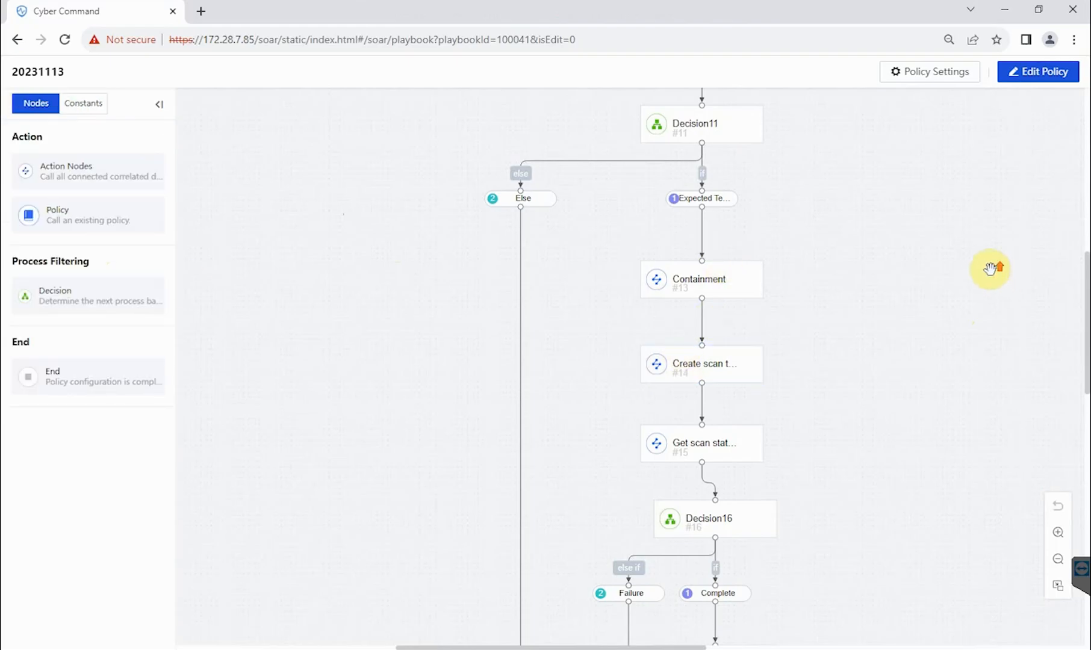
pyautogui.scroll(2, 939, 244)
pyautogui.moveTo(918, 296); pyautogui.dragTo(881, 232)
pyautogui.scroll(-1, 878, 248)
pyautogui.scroll(-1, 857, 264)
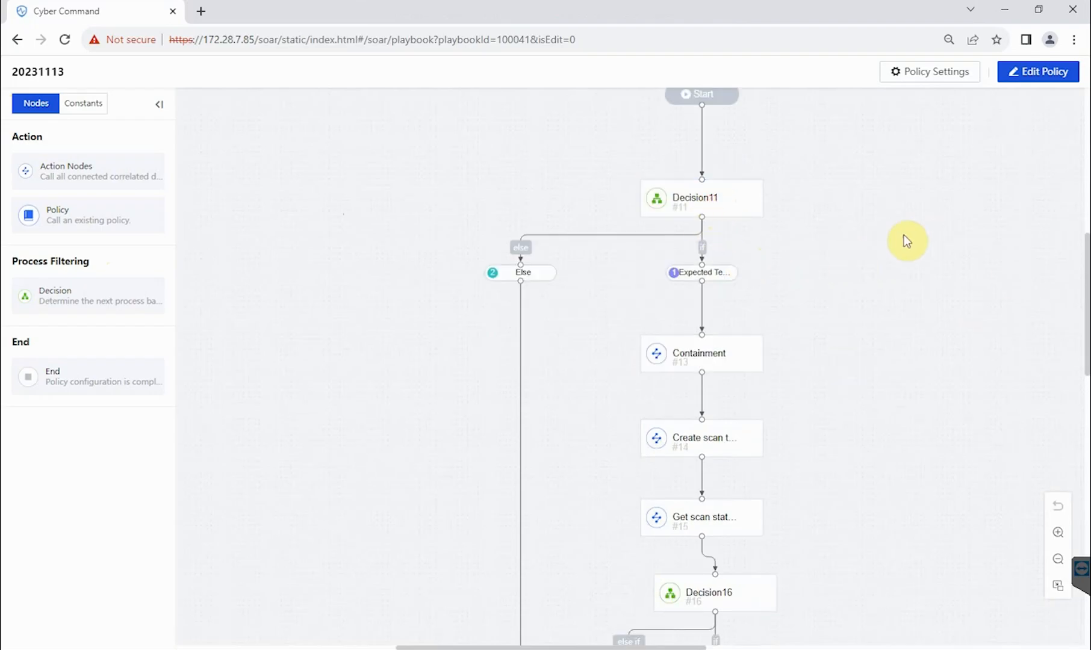
pyautogui.click(664, 197)
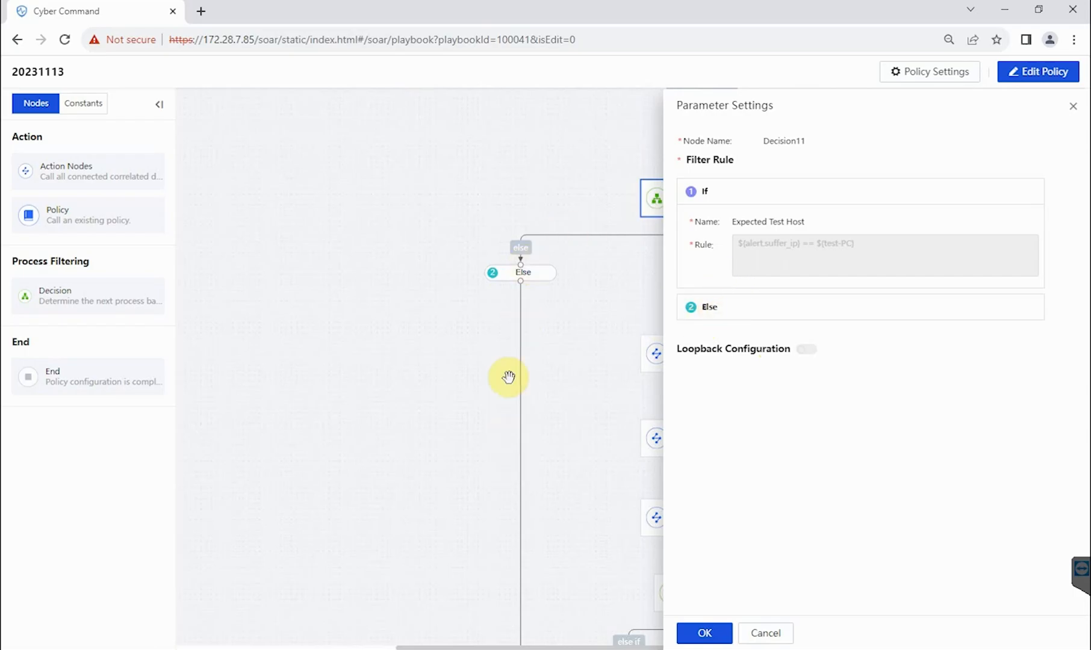
pyautogui.click(765, 634)
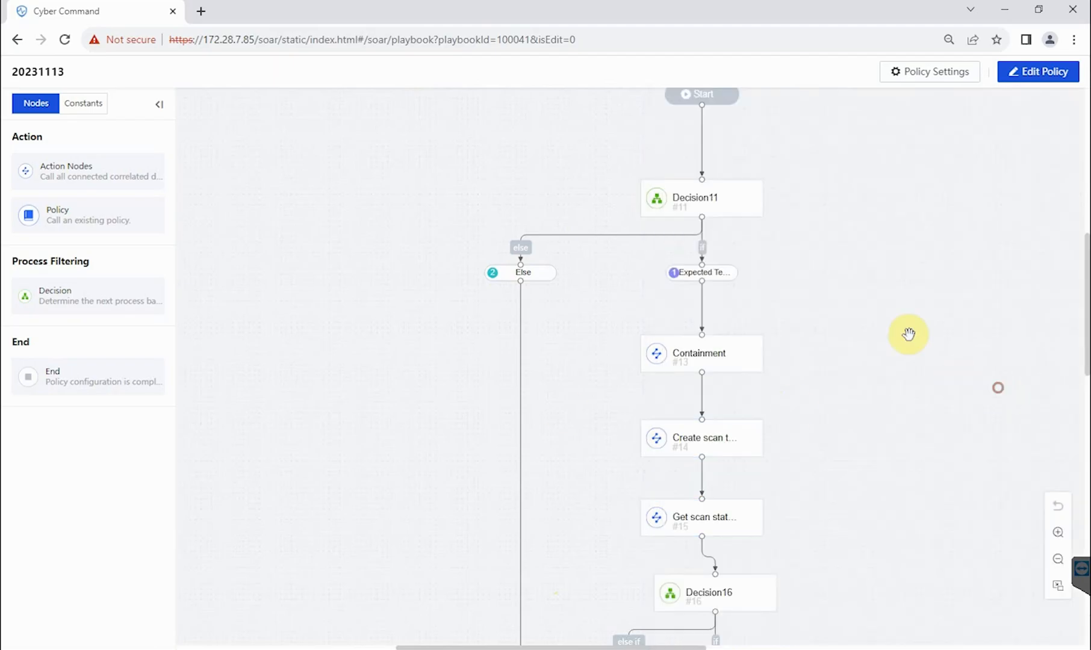
# - View the Containment node's action, IP address and device parameters, and close them without changes
pyautogui.scroll(-2, 903, 332)
pyautogui.click(690, 278)
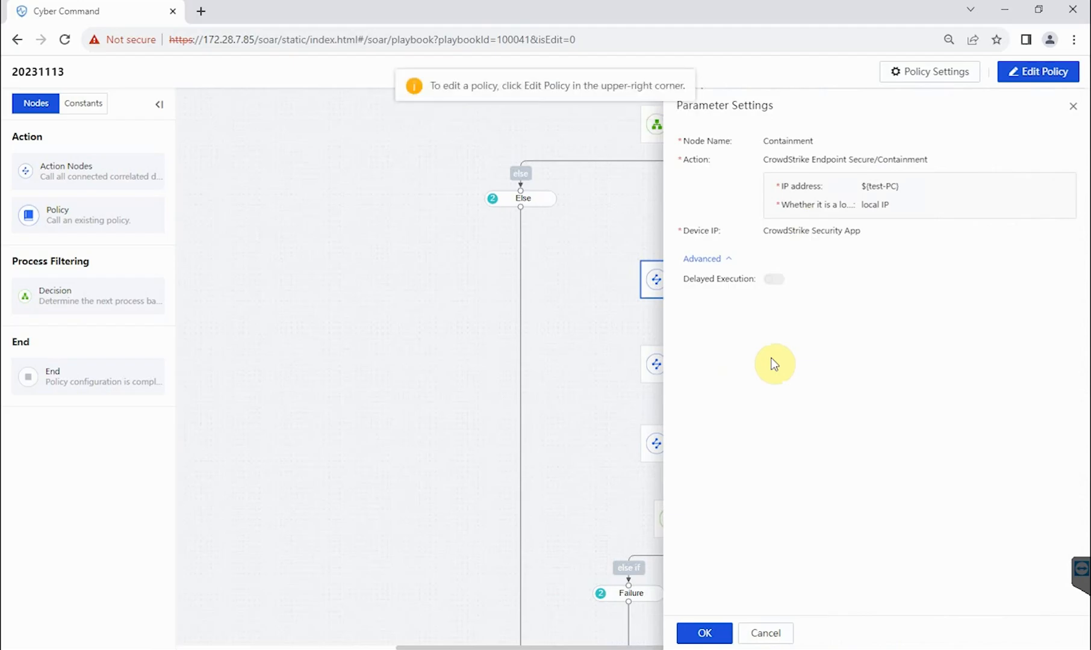
pyautogui.click(765, 638)
pyautogui.click(586, 425)
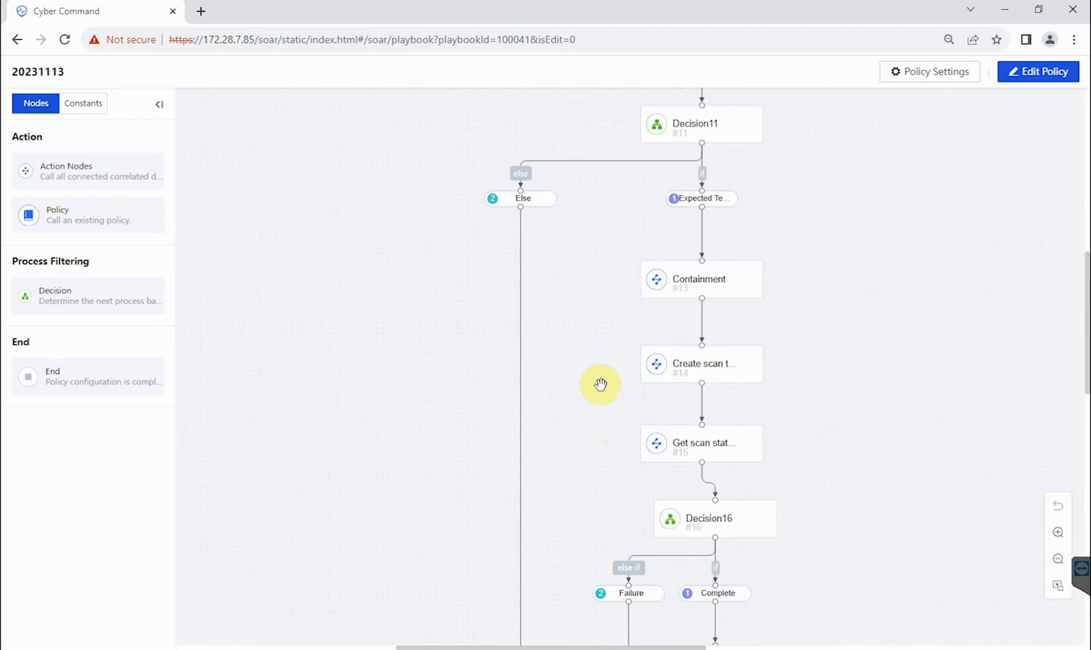
# - View the Create scan tasks node's read-only parameters, including file path and isolation, and close them
pyautogui.scroll(-1, 816, 425)
pyautogui.click(708, 292)
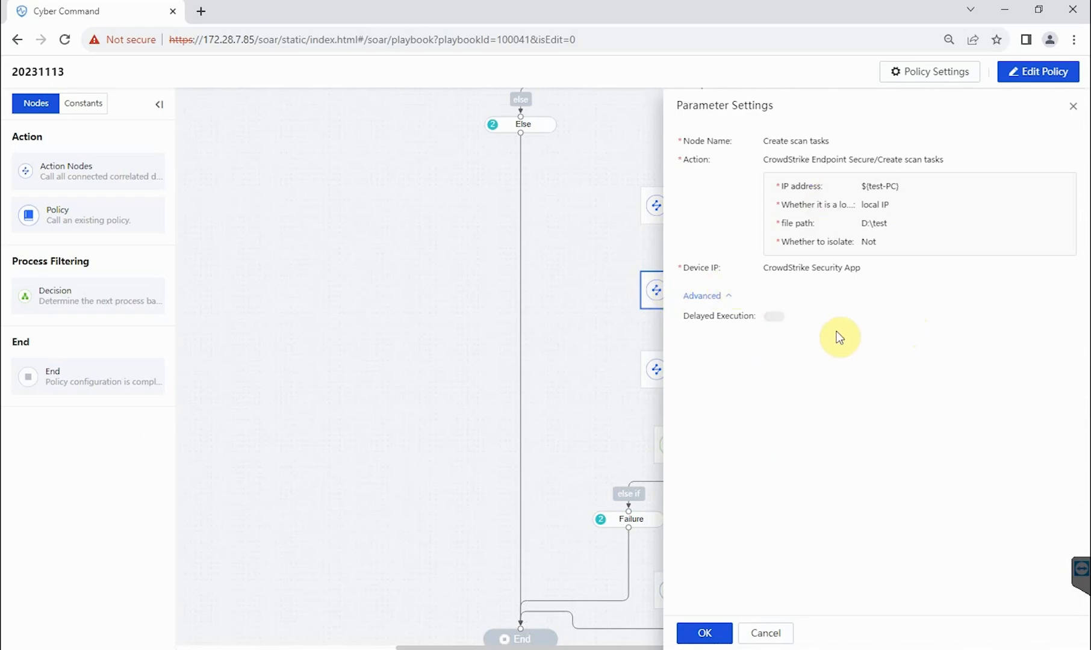
pyautogui.click(761, 633)
# - Put the policy into edit mode, check the Create scan tasks node's editable parameters and close them without saving
pyautogui.click(580, 285)
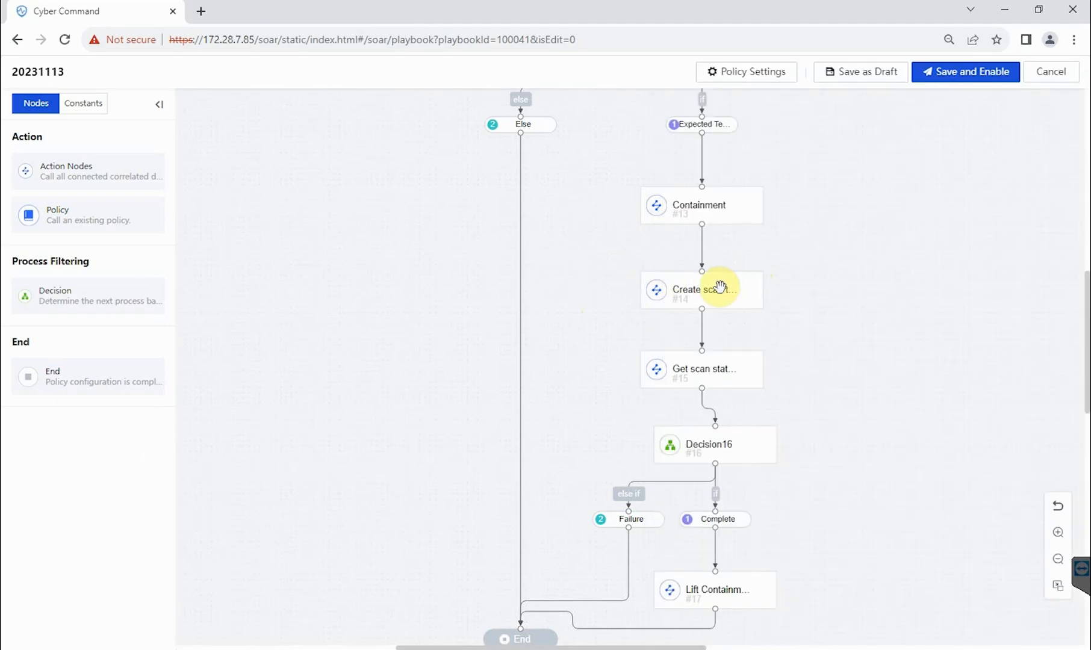
pyautogui.click(760, 276)
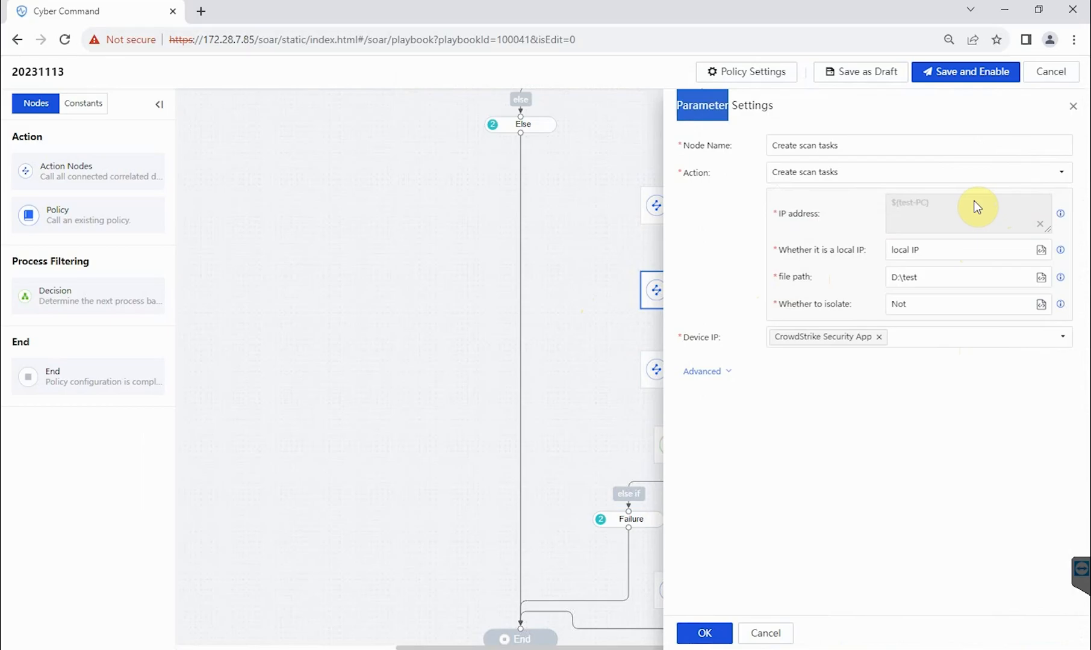
pyautogui.click(590, 440)
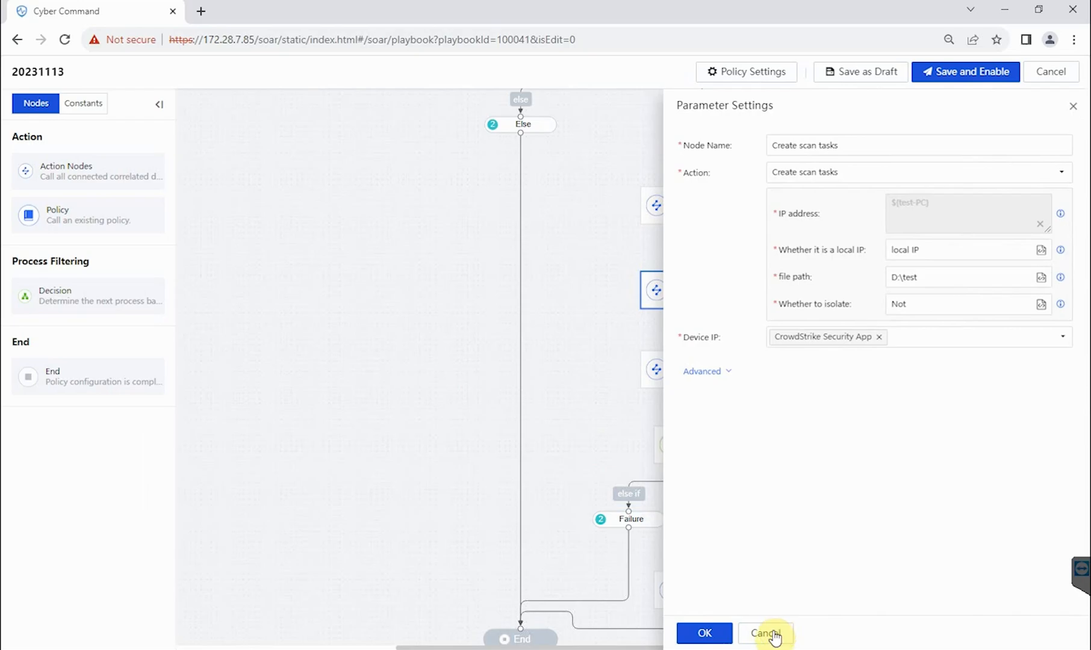
pyautogui.click(590, 403)
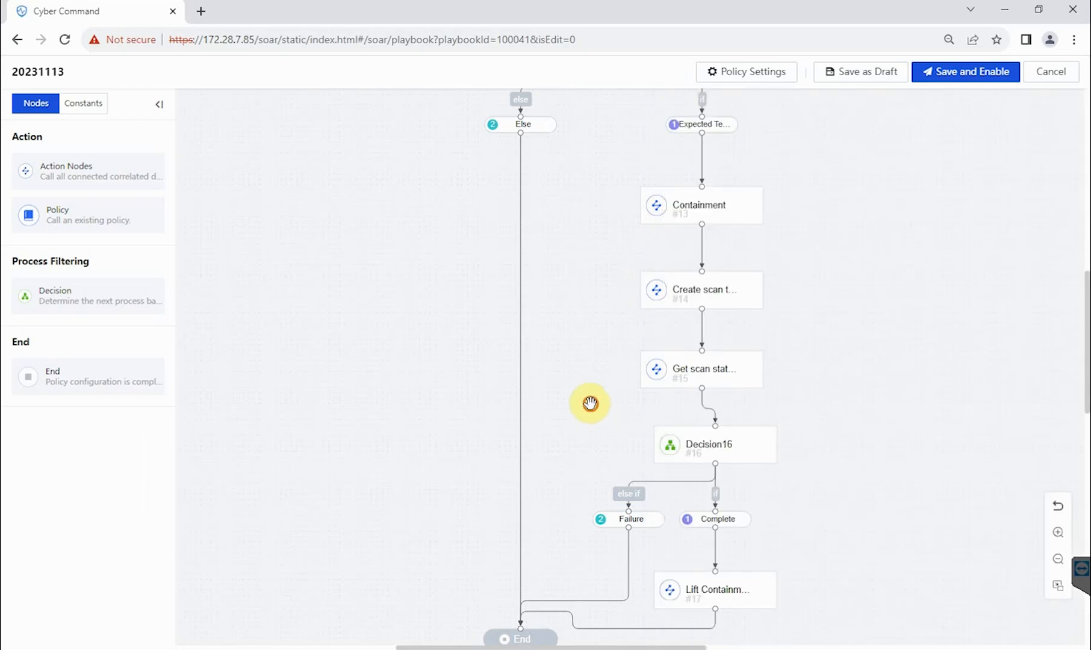
# - Check the Get scan status and overview node's scan task ID and advanced delayed execution settings, closing without changes
pyautogui.click(705, 372)
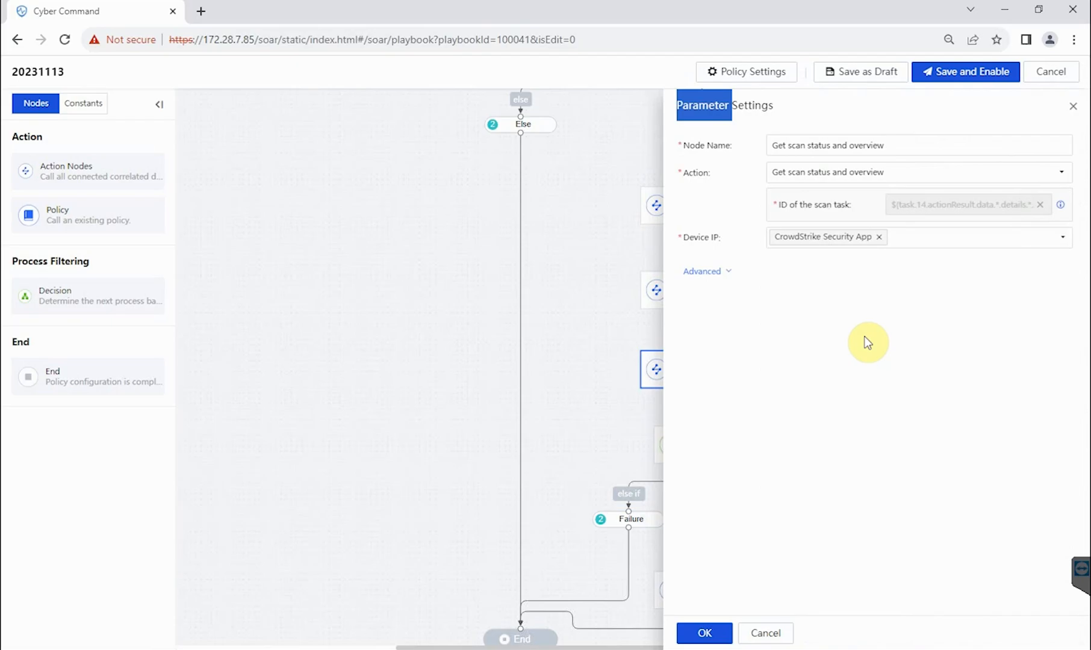
pyautogui.click(730, 272)
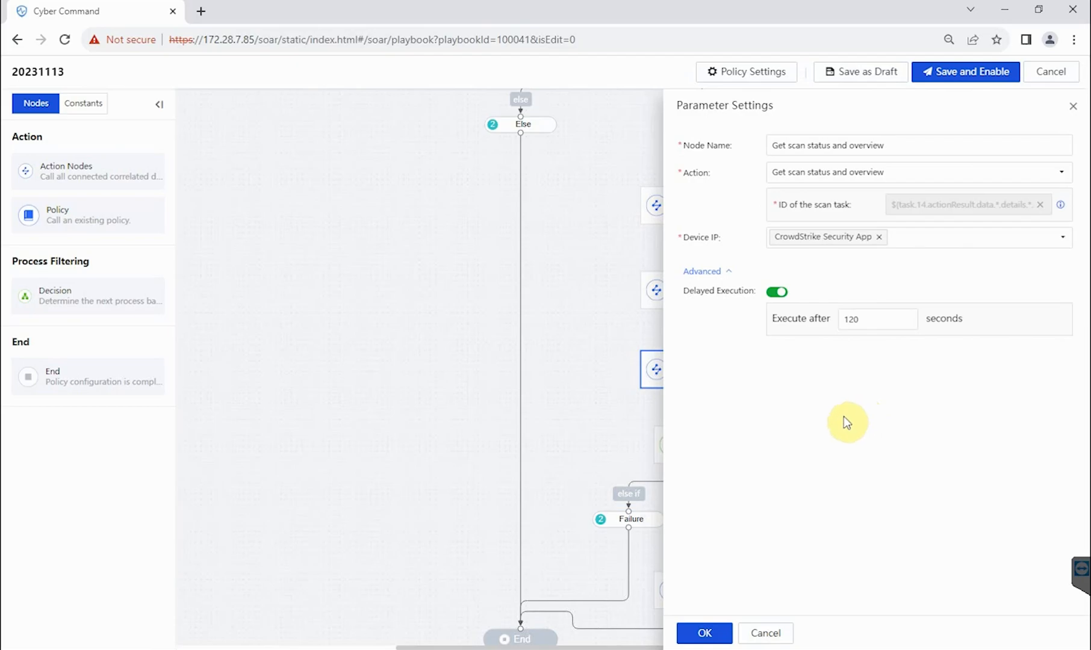
pyautogui.click(766, 633)
# - Check the Complete and Failure rules and the loopback configuration of the Decision16 node, and close without saving
pyautogui.click(734, 445)
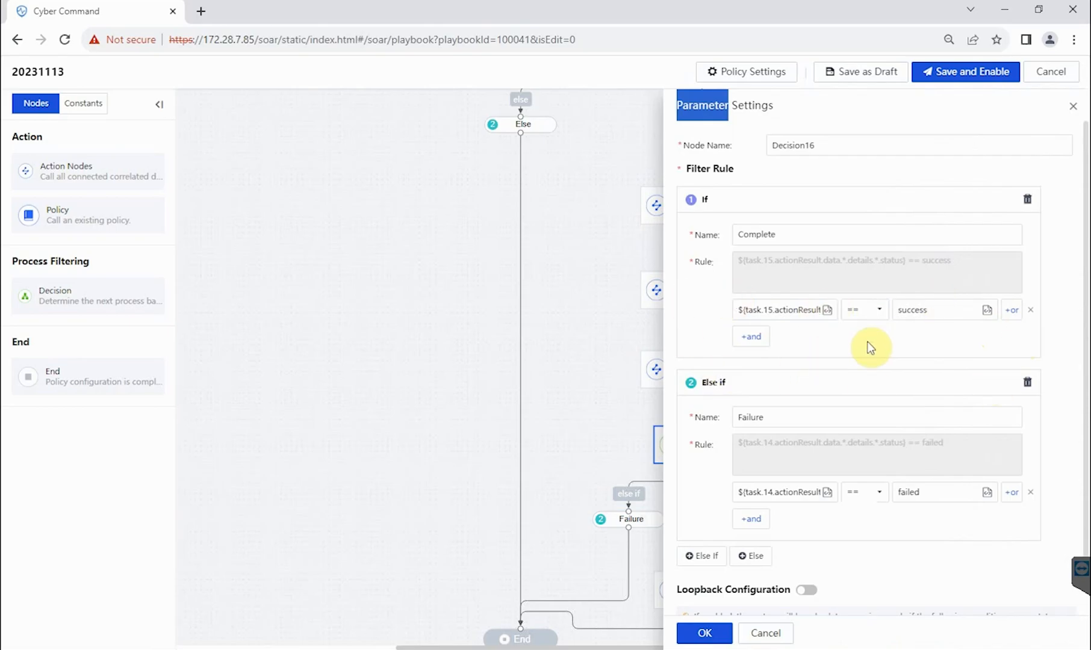
pyautogui.click(894, 492)
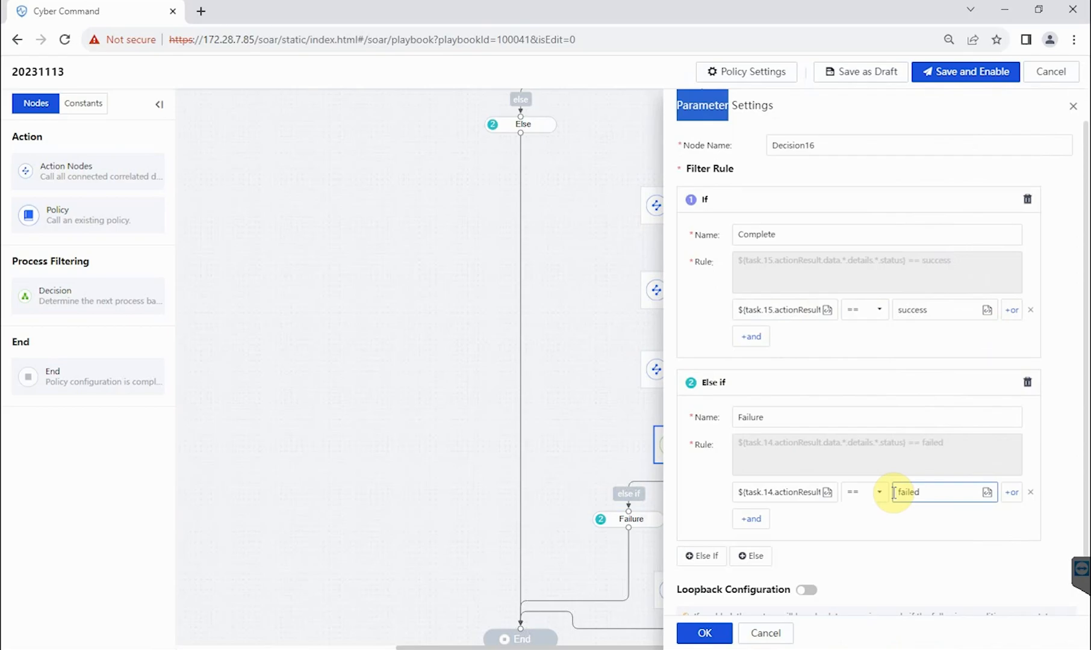
pyautogui.scroll(-1, 894, 493)
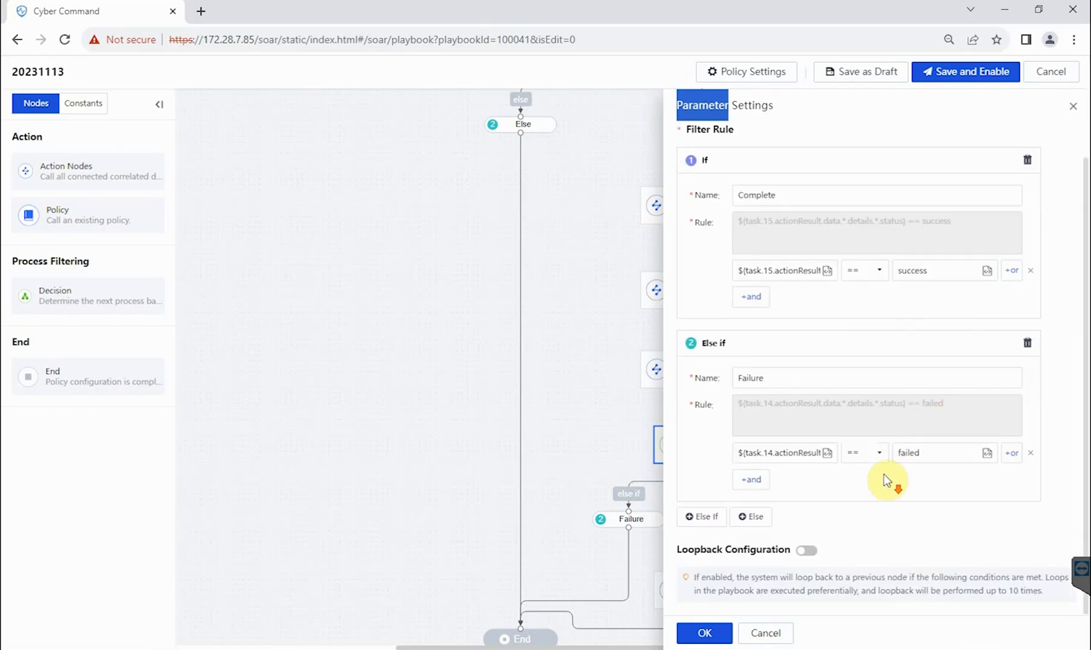
pyautogui.click(766, 636)
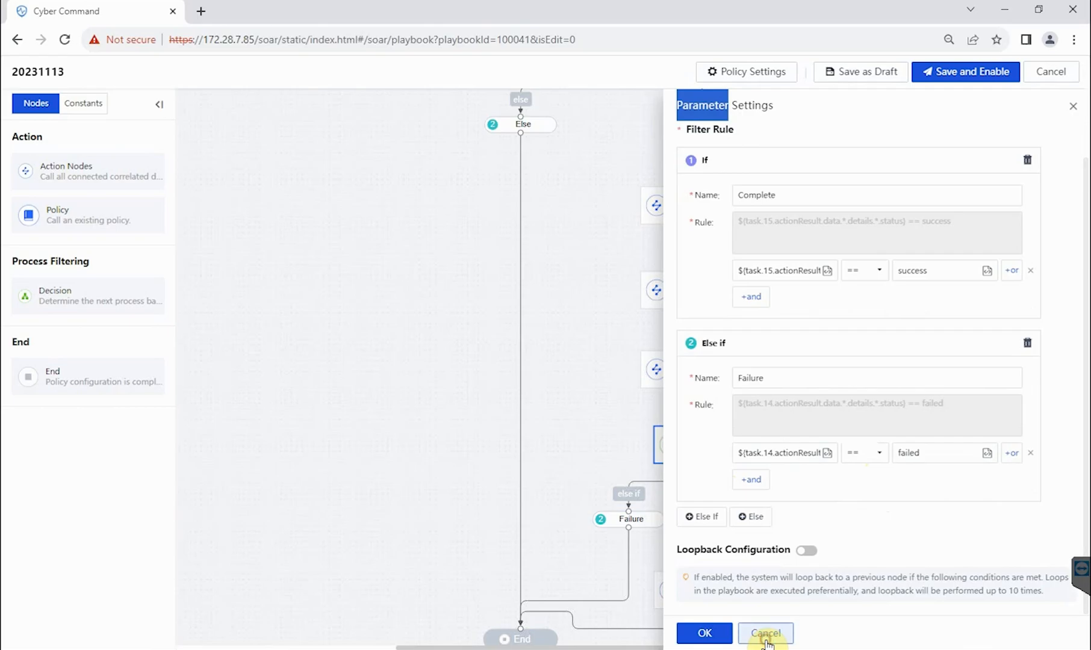
# - Review the playbook flow down to Lift Containment and End, and save the policy settings of 20231113
pyautogui.scroll(-1, 868, 461)
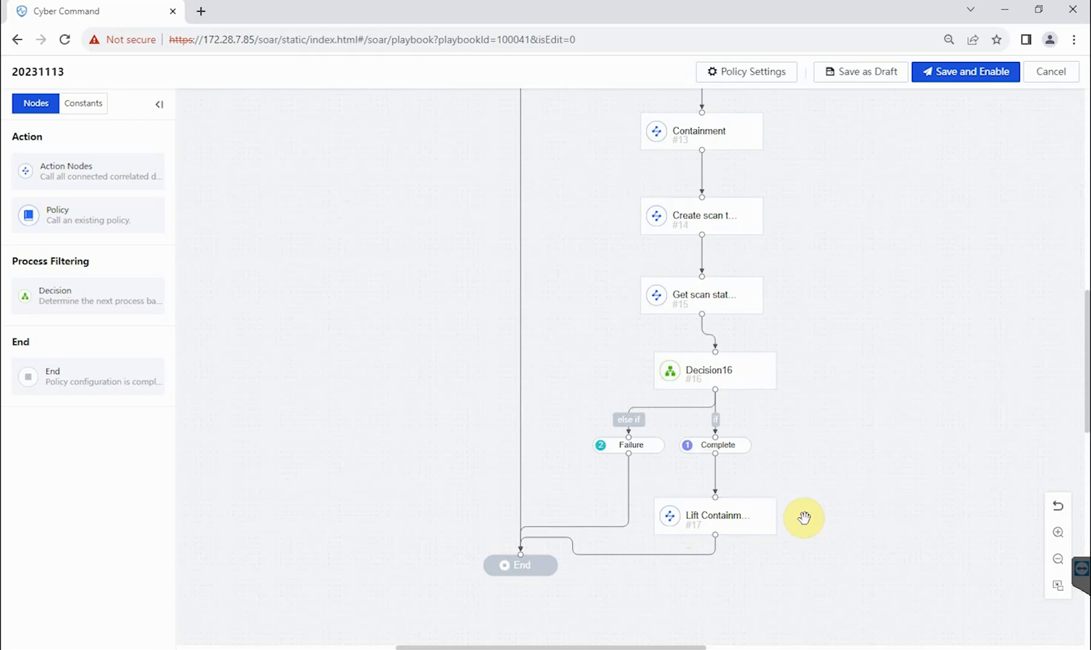
pyautogui.scroll(1, 852, 431)
pyautogui.scroll(-2, 852, 432)
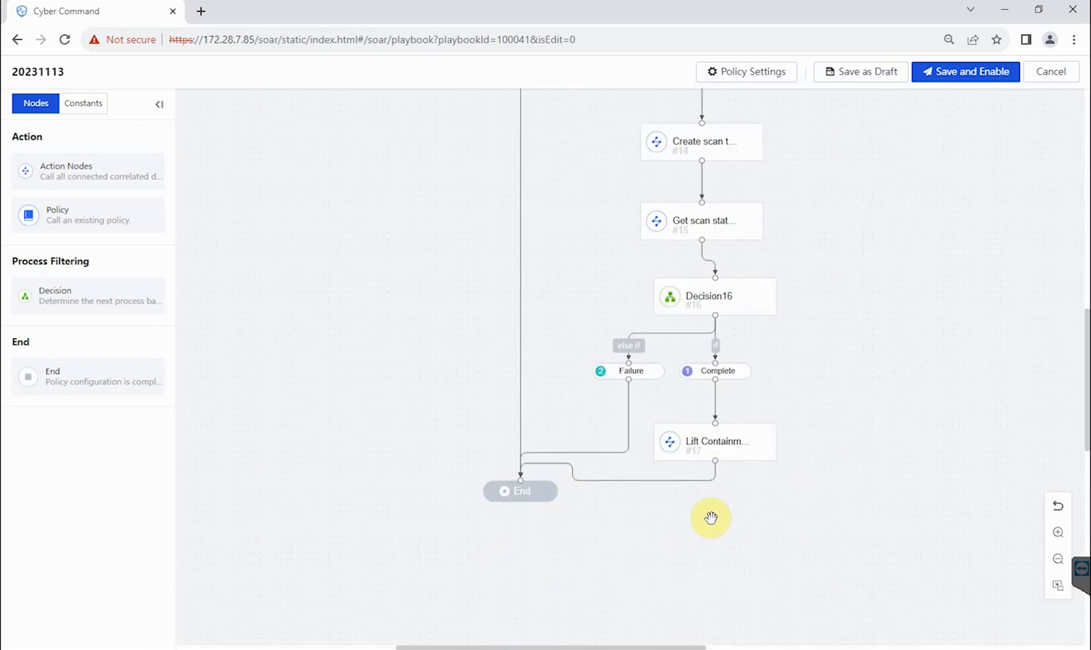
pyautogui.scroll(1, 753, 458)
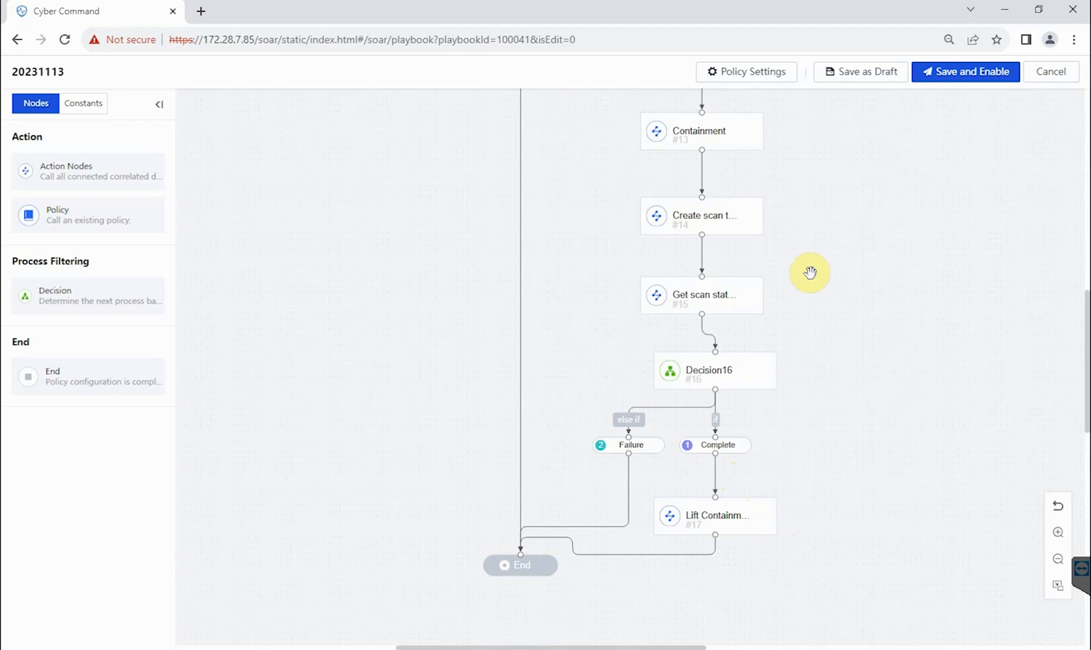
pyautogui.scroll(1, 738, 227)
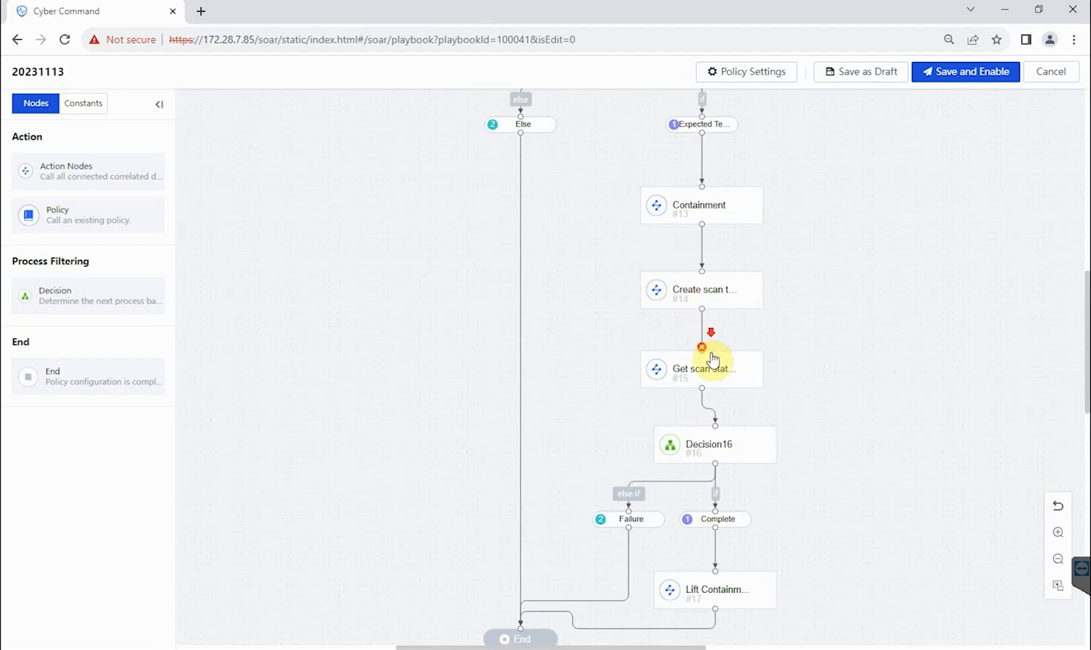
pyautogui.scroll(-1, 731, 313)
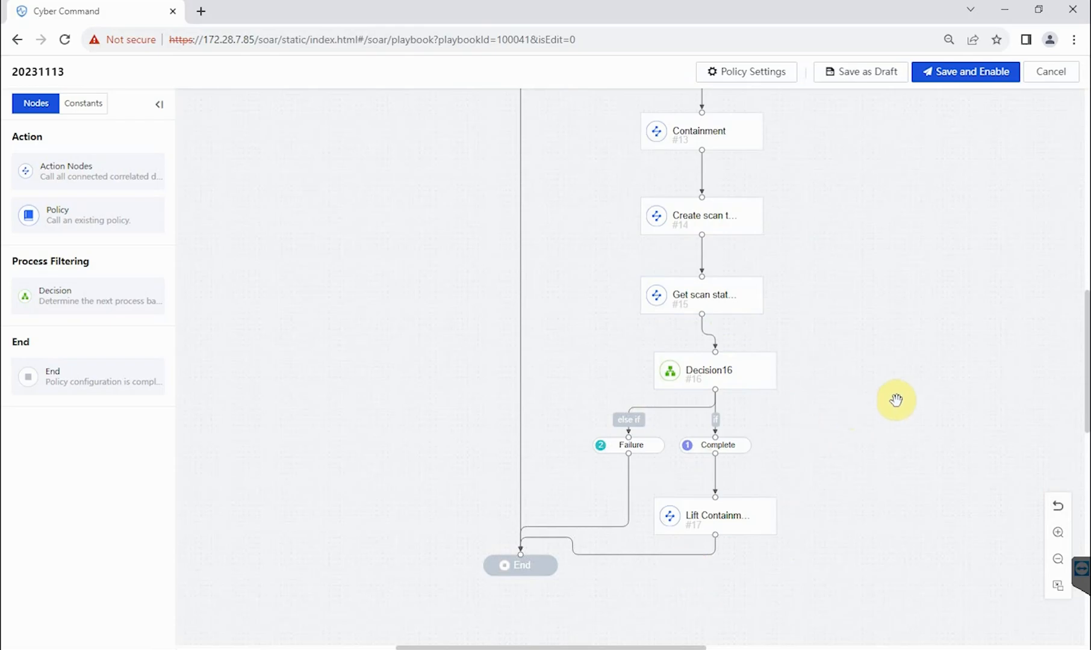
pyautogui.scroll(4, 934, 388)
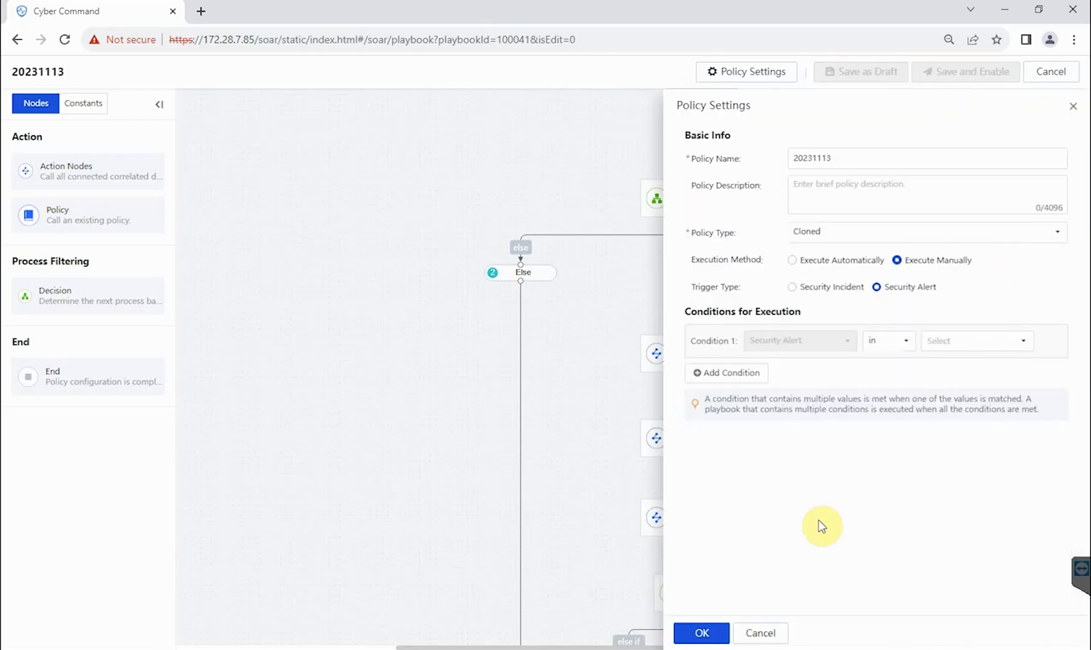
pyautogui.click(701, 635)
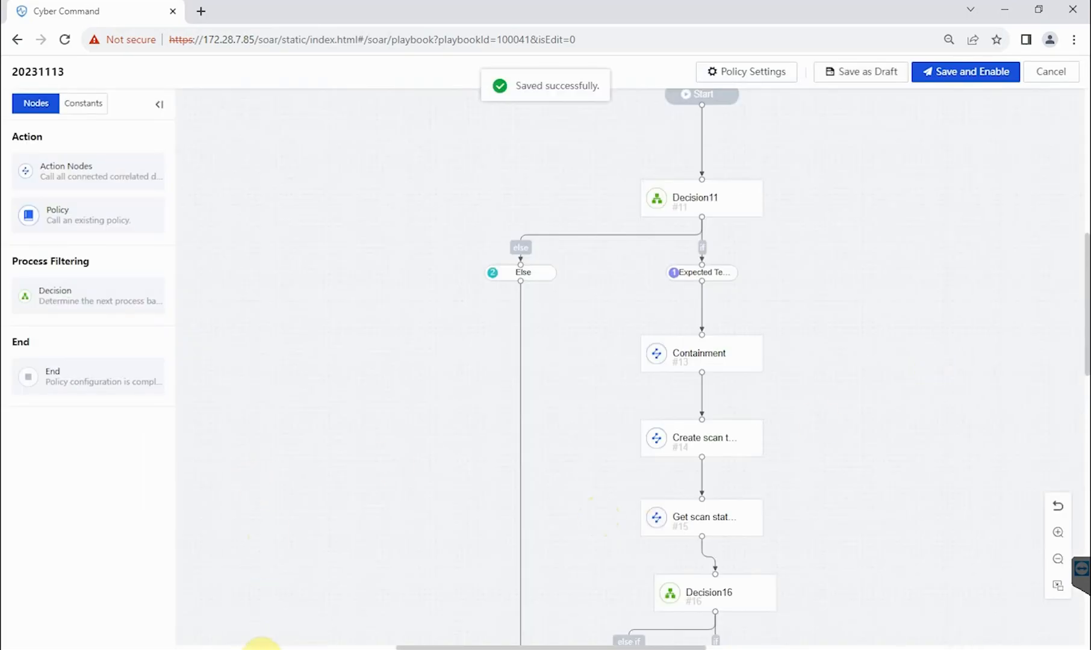
# - Switch back to the main Cyber Command window and open the Security Alerts page under Response
pyautogui.click(203, 611)
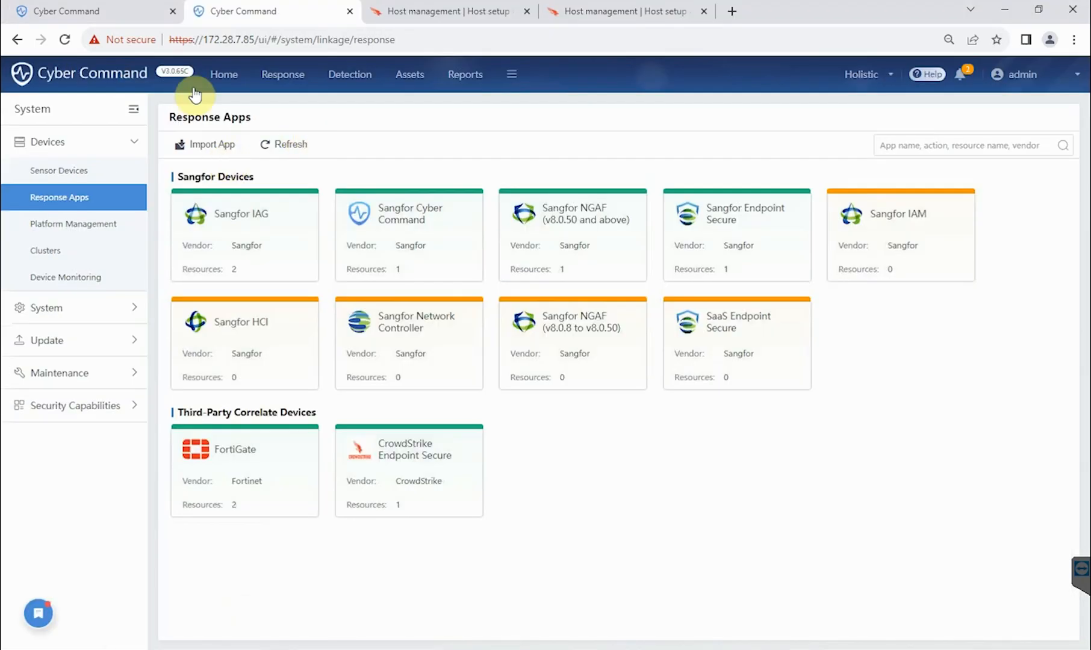
pyautogui.click(267, 78)
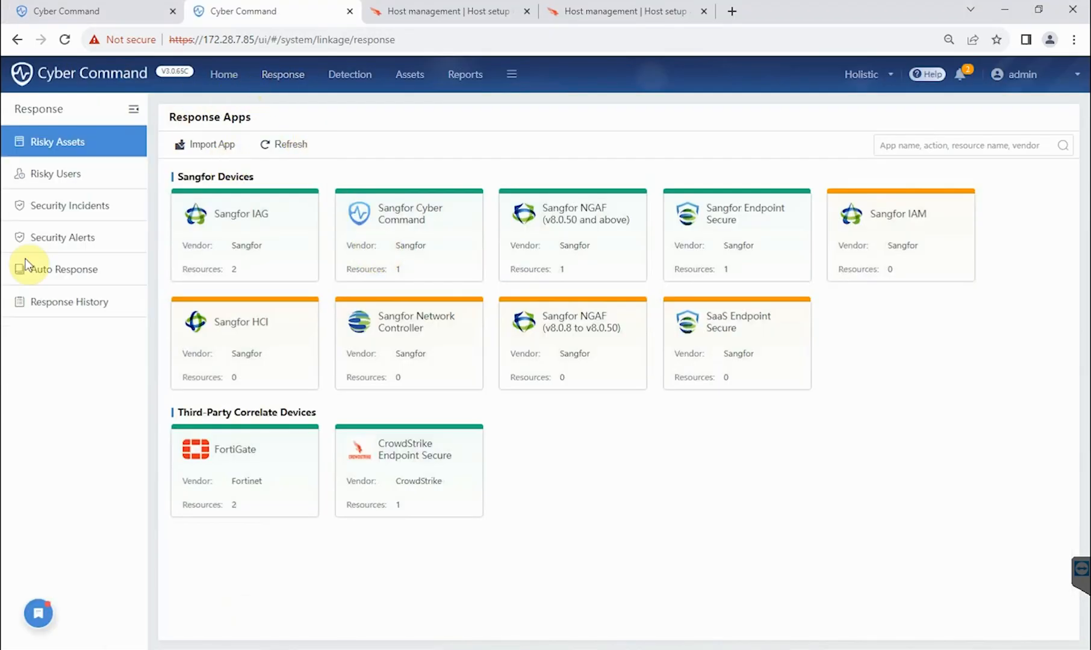
pyautogui.click(56, 237)
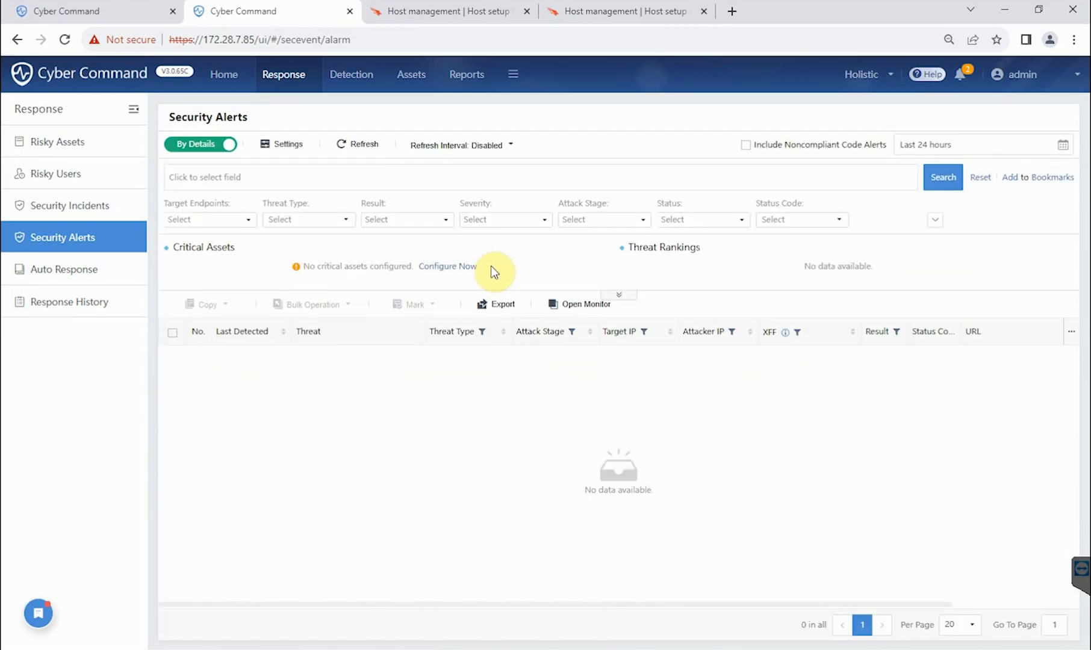
# - Search the security alerts for 172.16.152.19 over the last 30 days
pyautogui.click(499, 177)
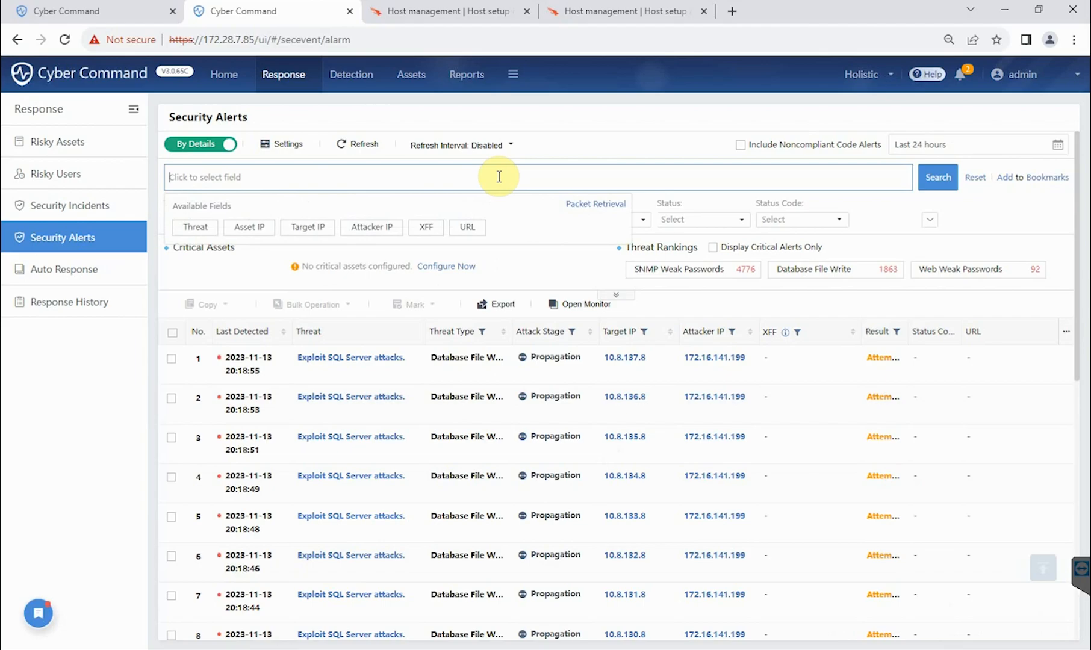
pyautogui.write('17')
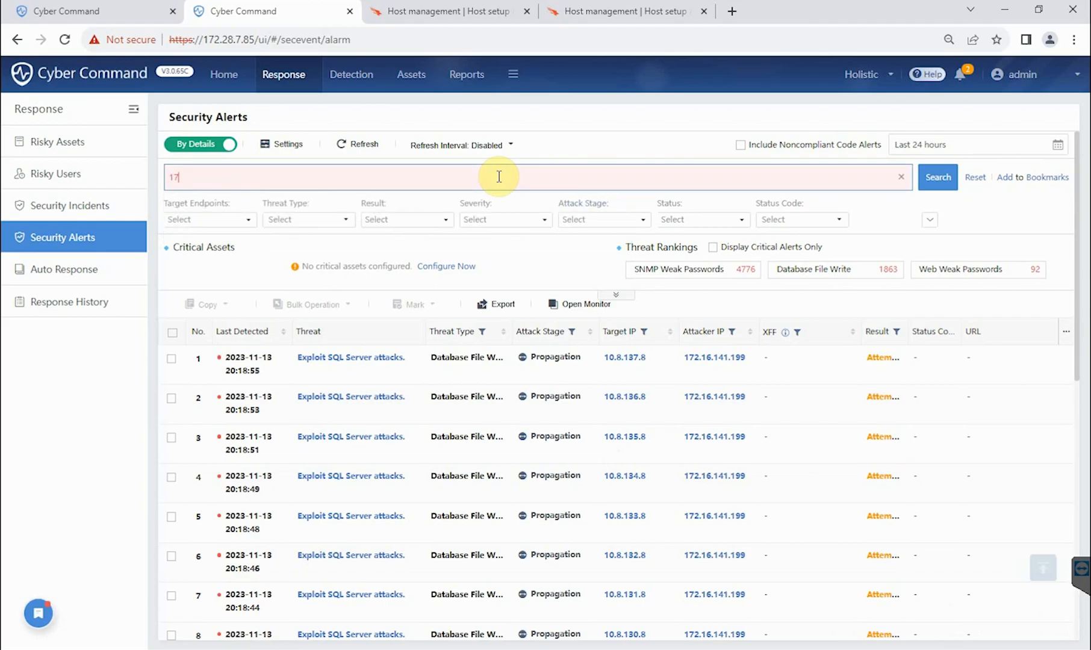
pyautogui.write('2.16.152.19')
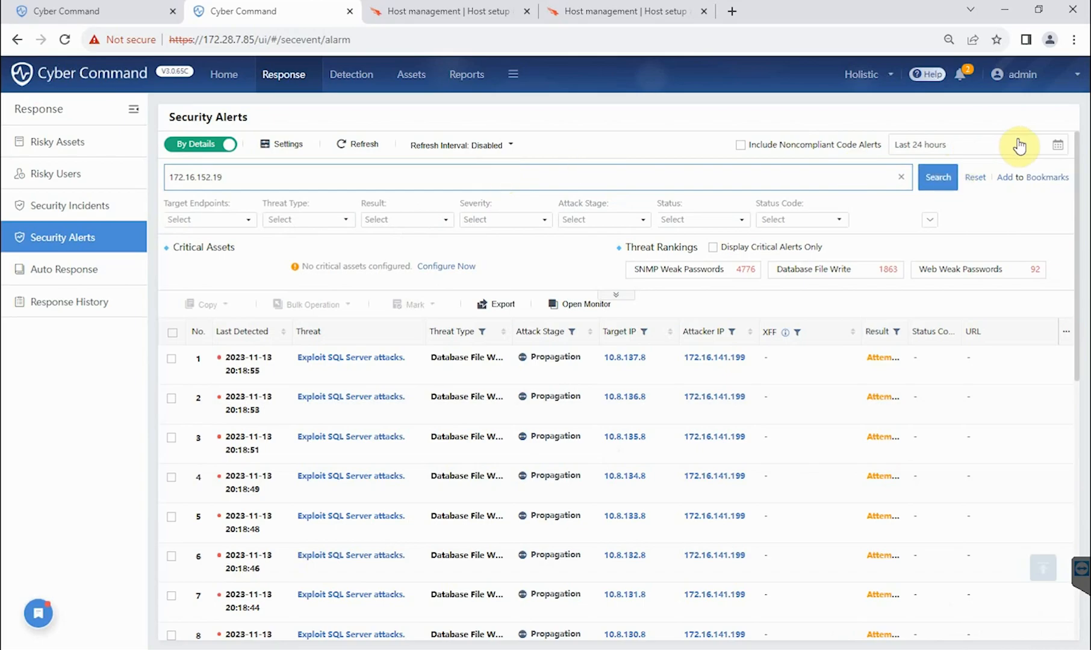
pyautogui.click(1054, 147)
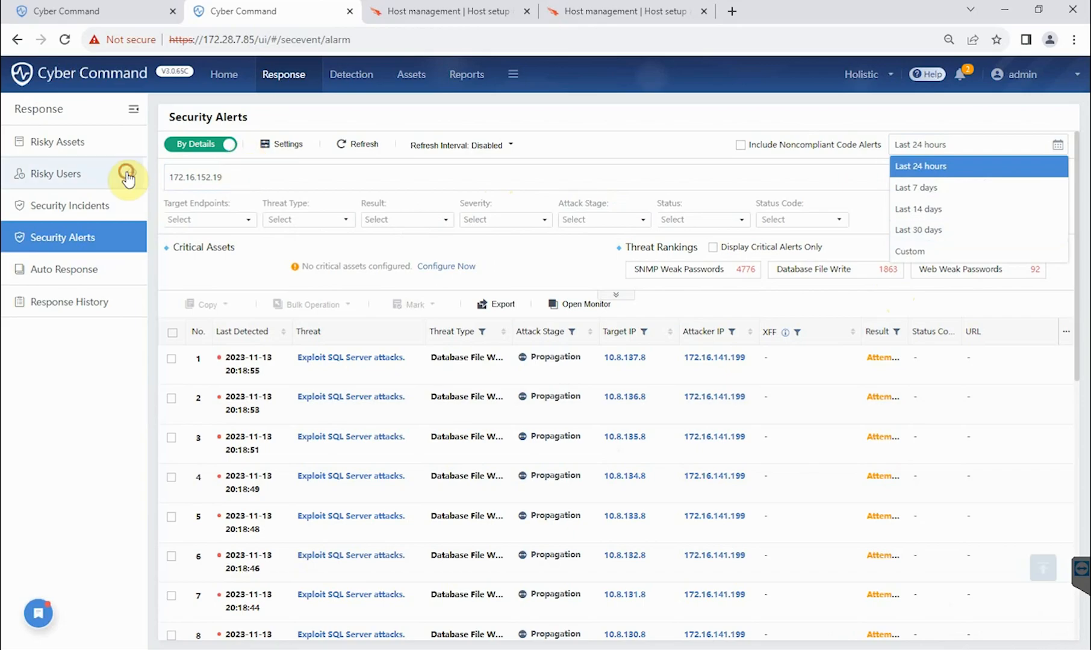
pyautogui.doubleClick(233, 172)
pyautogui.click(990, 146)
pyautogui.click(939, 230)
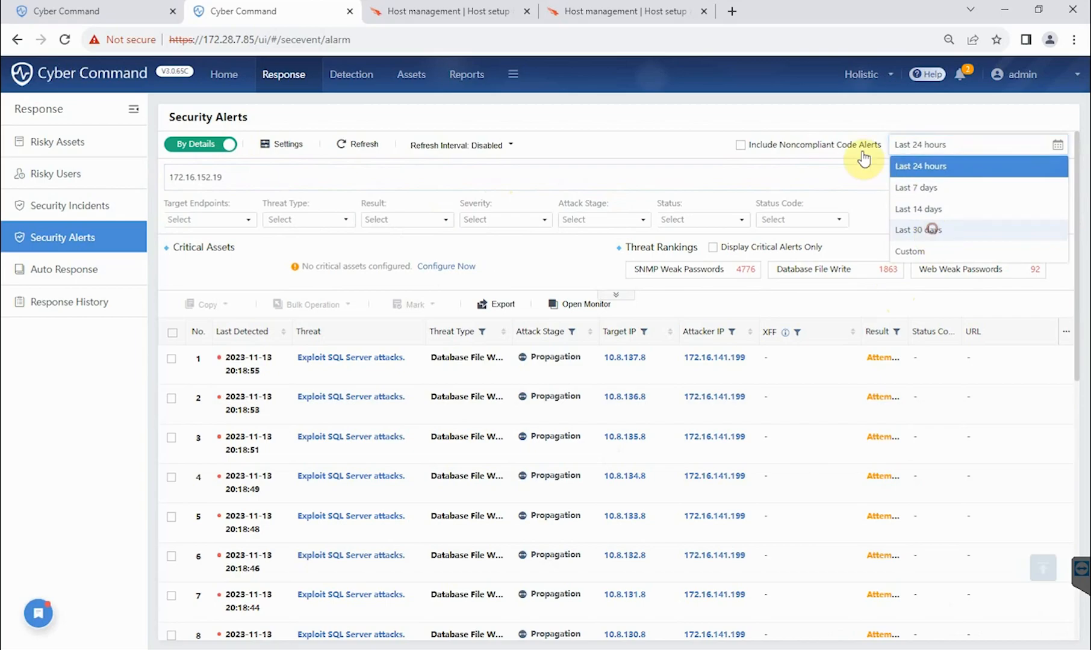
pyautogui.click(935, 181)
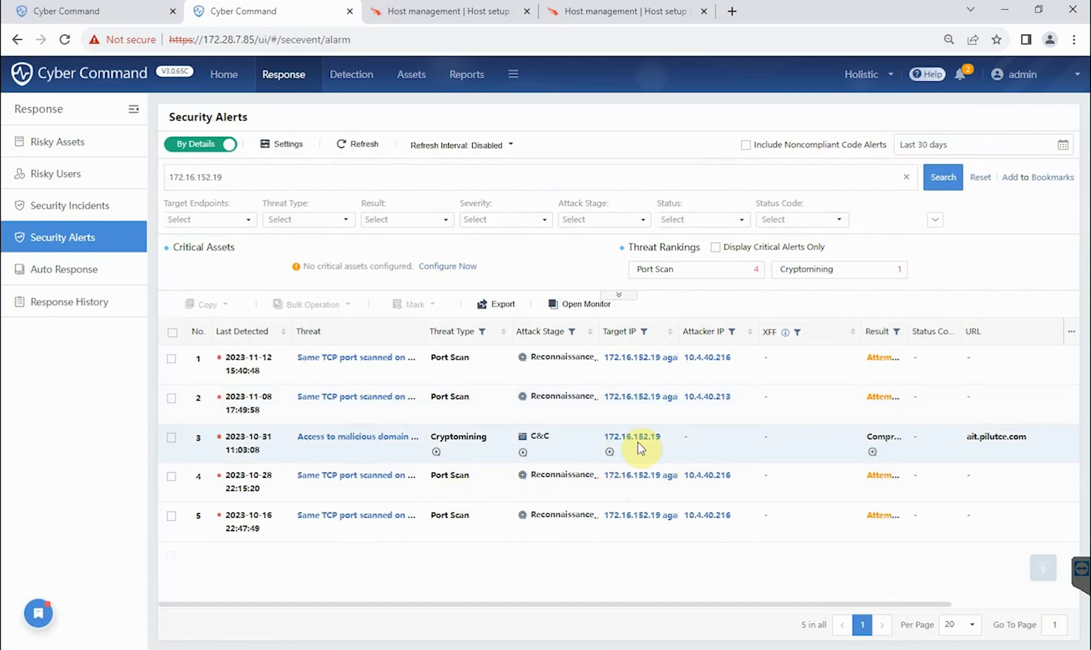
# - Open the coordinated response policy list for the most recent port scan alert on 172.16.152.19
pyautogui.click(638, 446)
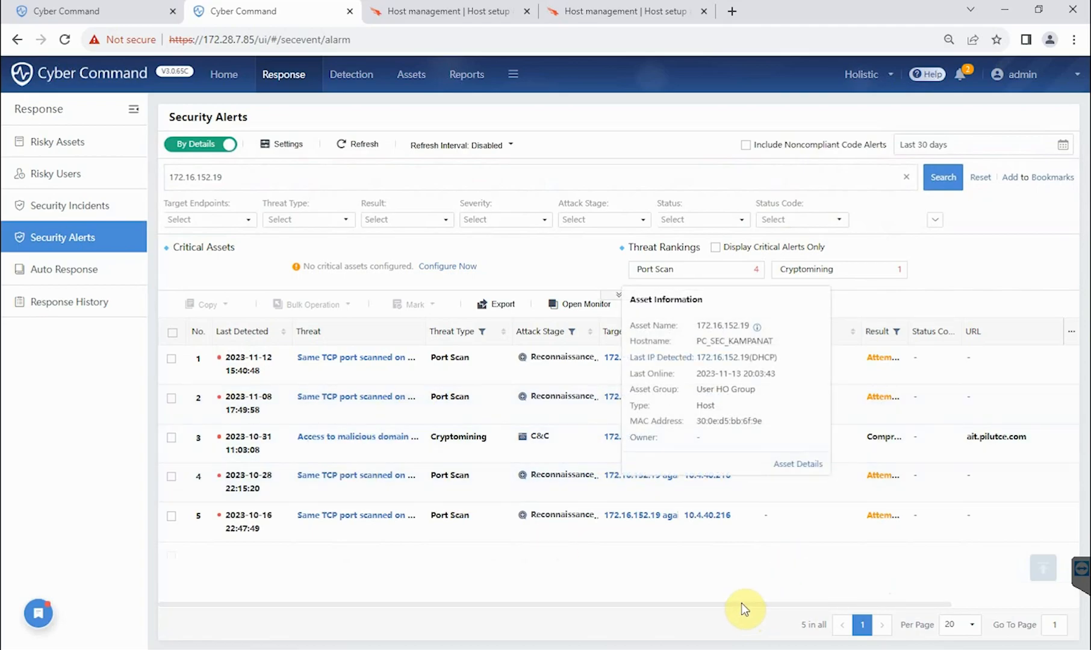
pyautogui.moveTo(736, 603); pyautogui.dragTo(845, 601)
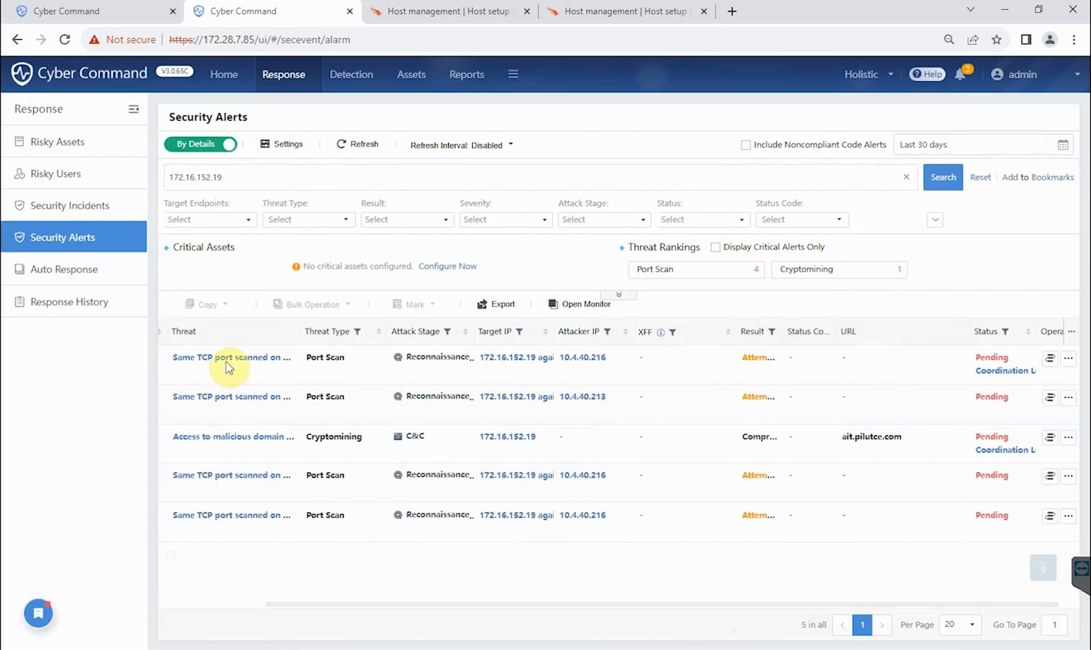
pyautogui.click(1050, 362)
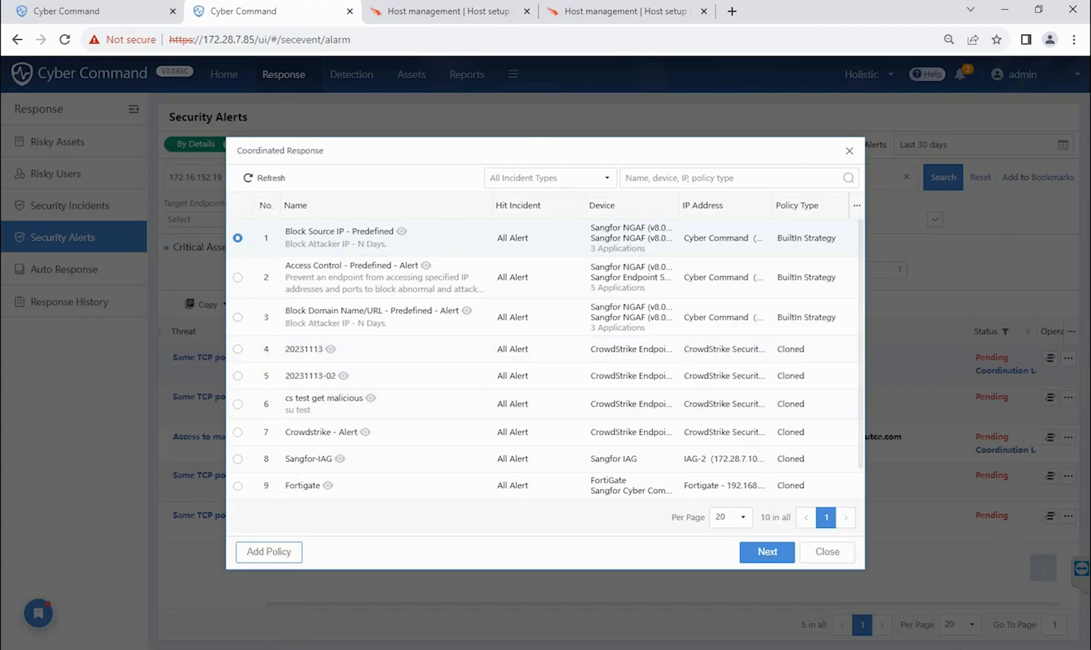
# - Check the playbook's name in the playbook editor window and return to the coordinated response policy list
pyautogui.moveTo(274, 648)
pyautogui.click(361, 606)
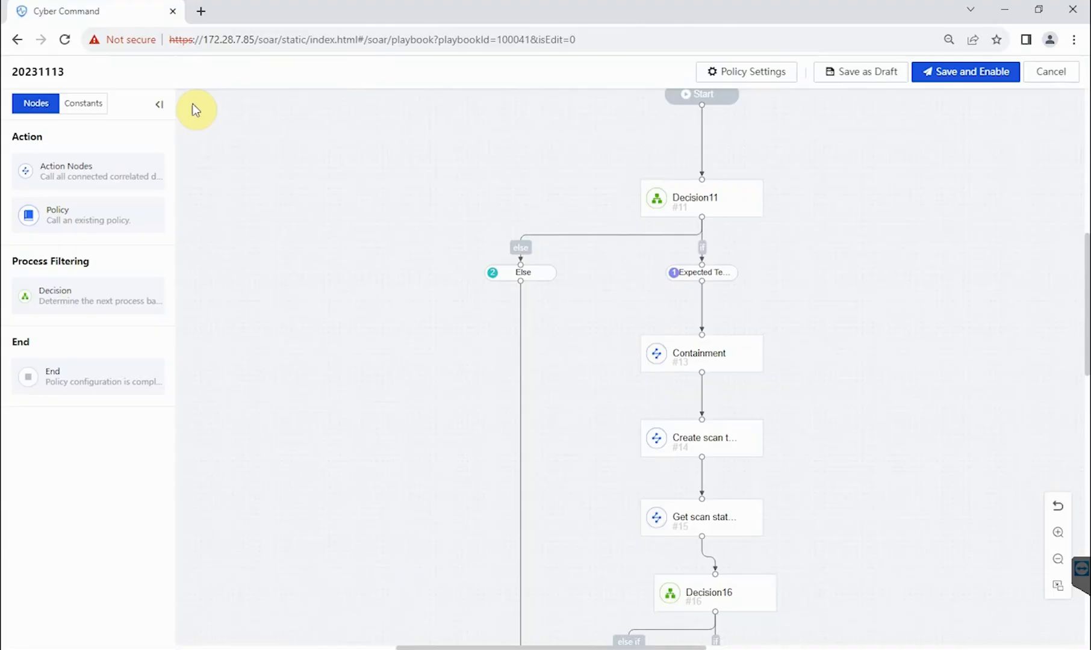
pyautogui.moveTo(11, 71); pyautogui.dragTo(76, 77)
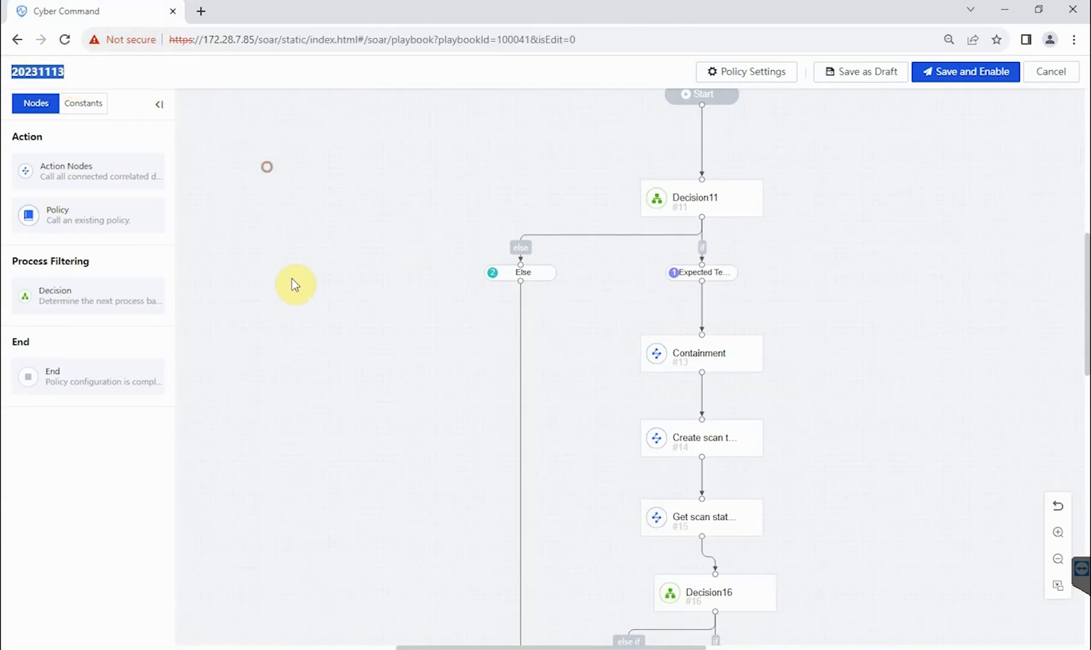
pyautogui.click(277, 649)
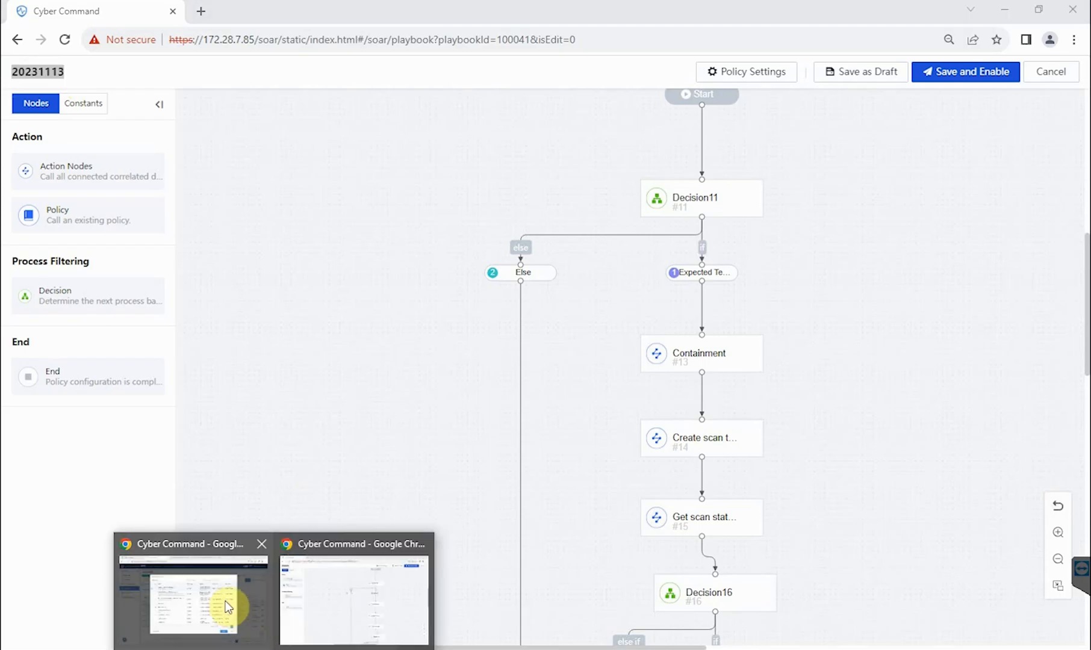
pyautogui.click(205, 591)
# - Execute the 20231113 policy on the alert and confirm the execution
pyautogui.click(297, 351)
pyautogui.click(764, 553)
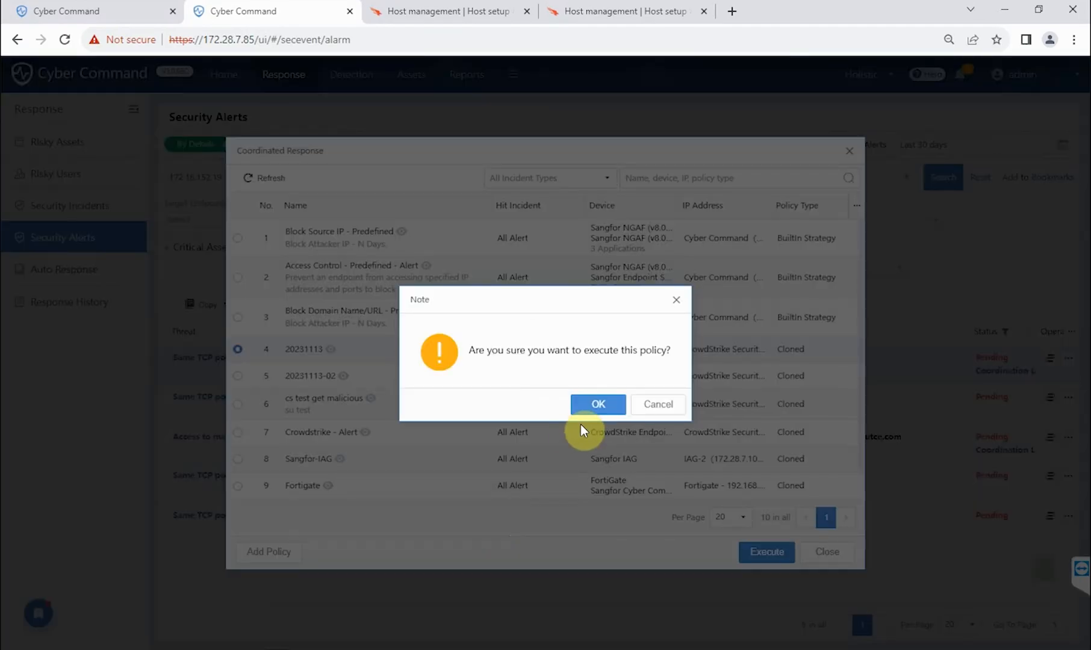
pyautogui.click(597, 405)
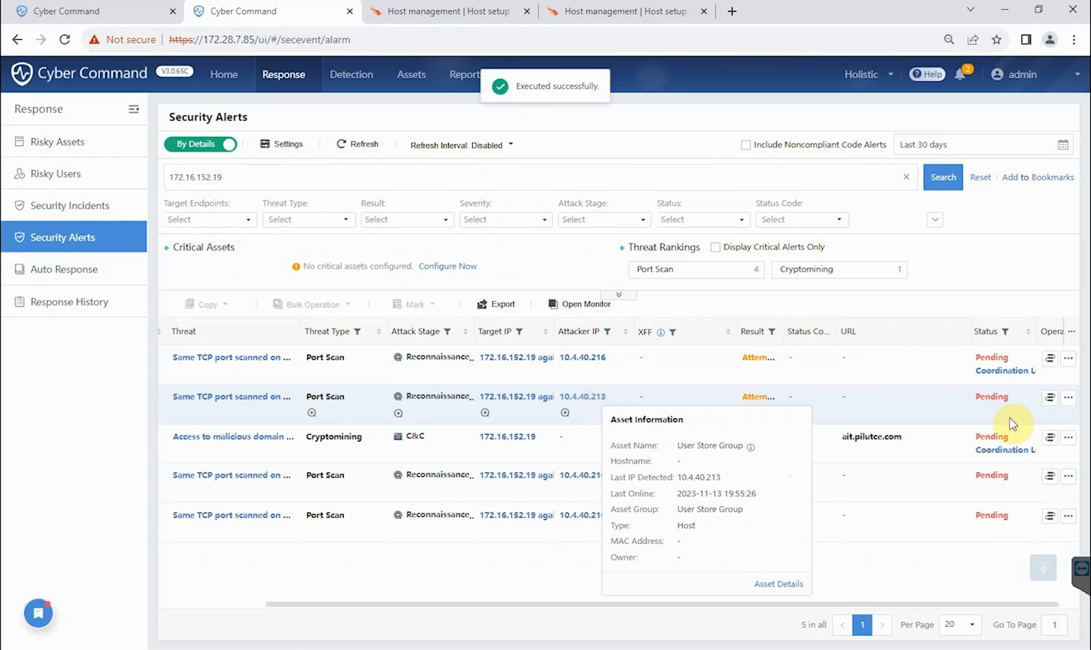
# - Open the alert's coordinated response details and examine the actions of the latest 20231113 run
pyautogui.moveTo(825, 604); pyautogui.dragTo(877, 605)
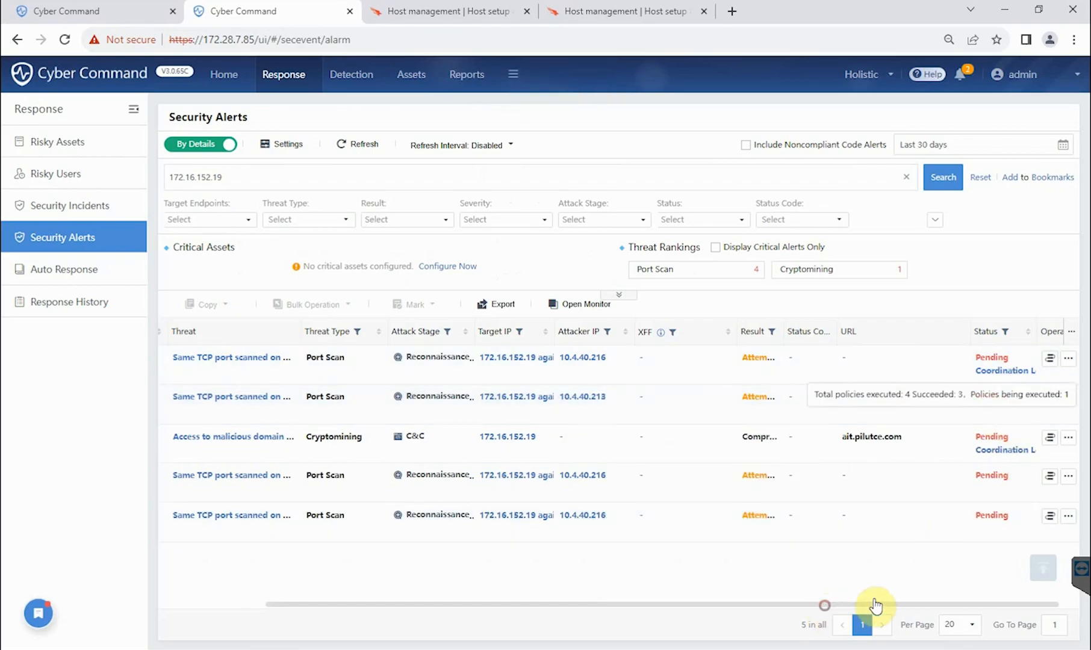
pyautogui.click(978, 372)
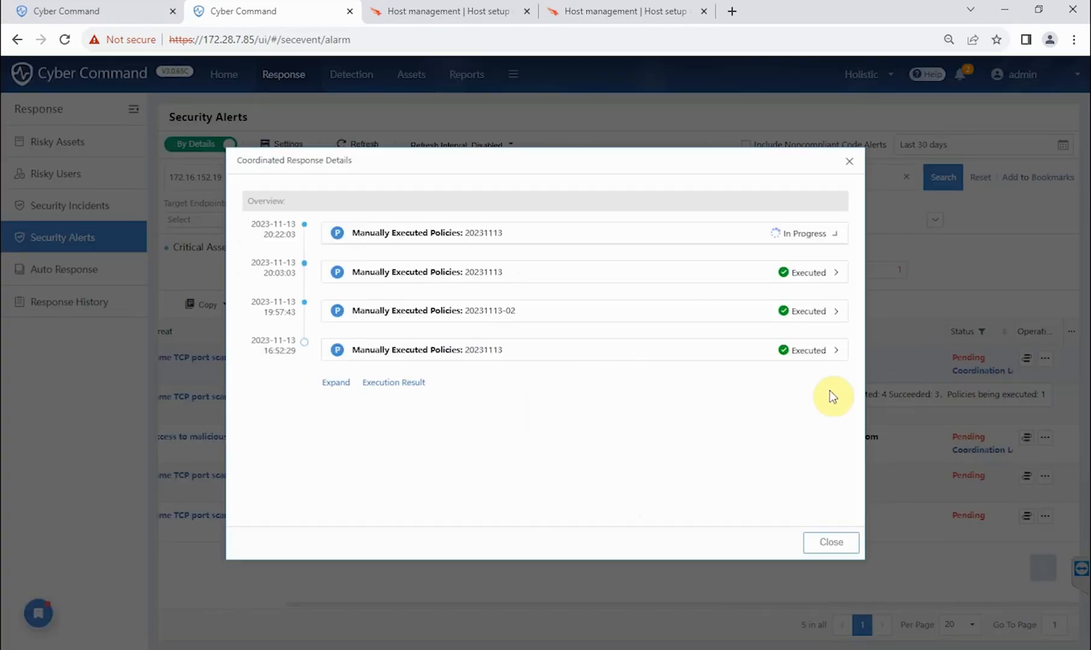
pyautogui.click(315, 236)
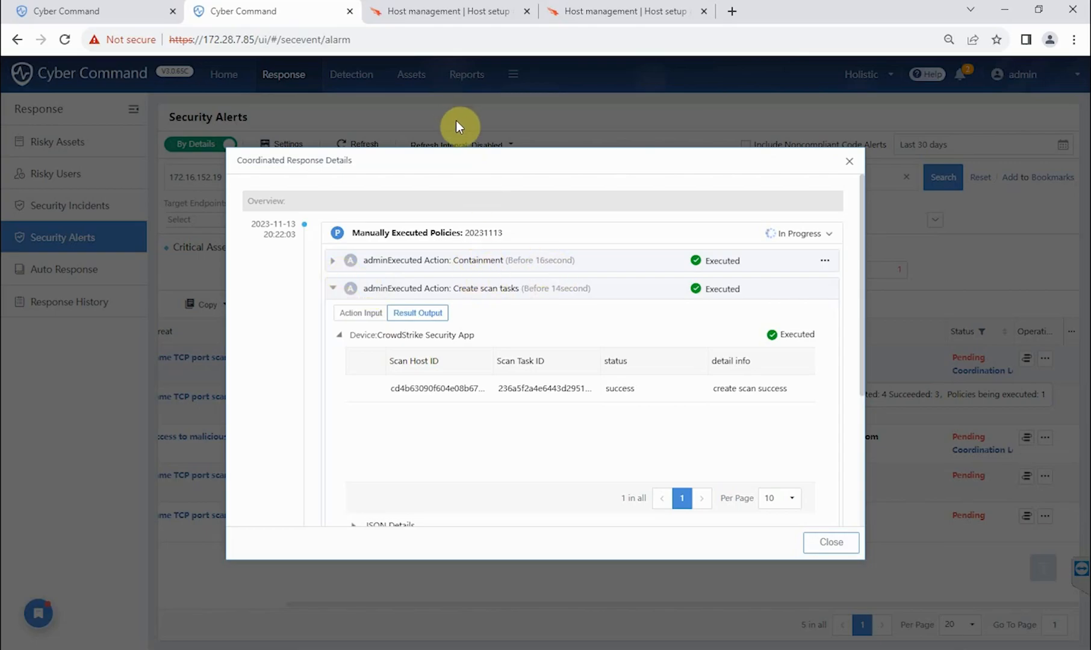
# - Switch to CrowdStrike Host Management, reload it to check the containment status of 172.16.152.19, and return to the Cyber Command response details
pyautogui.click(460, 15)
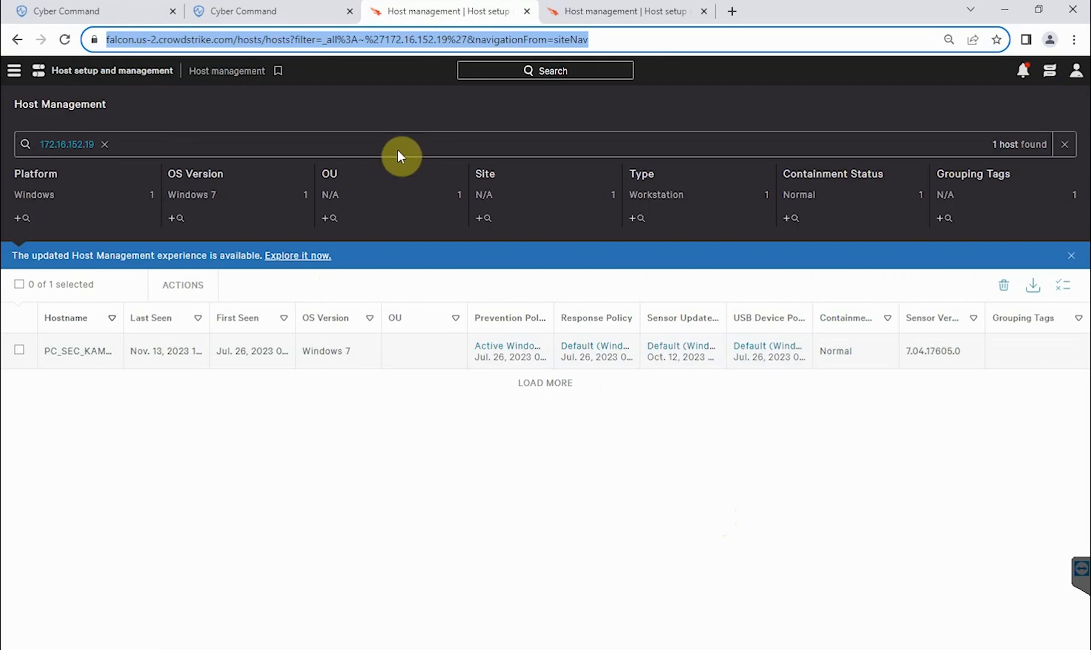
pyautogui.click(431, 152)
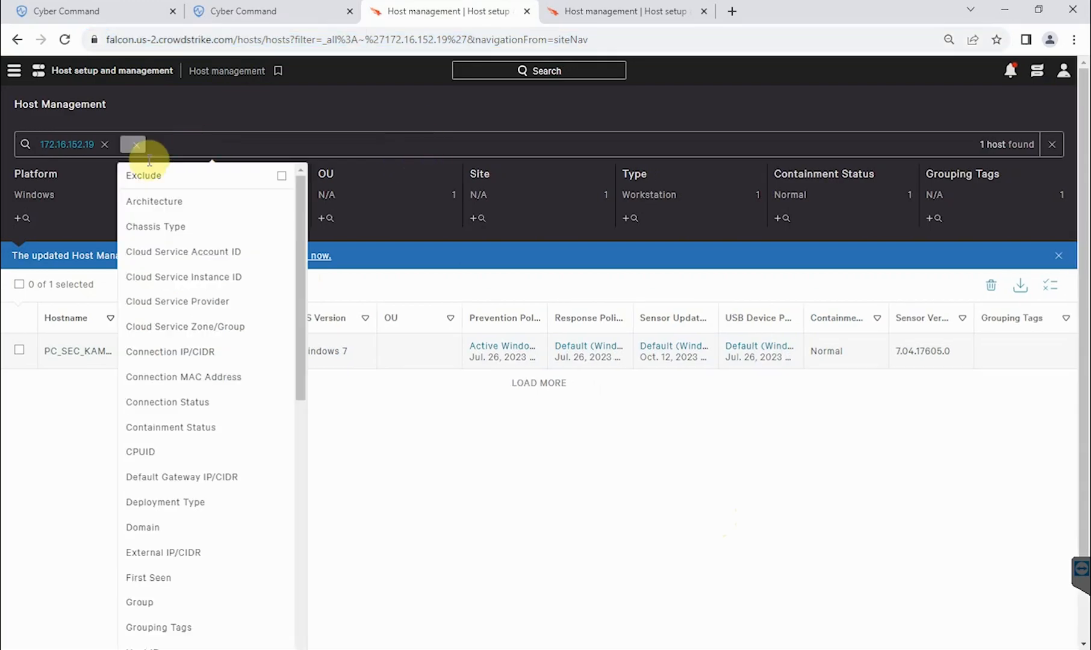
pyautogui.click(136, 144)
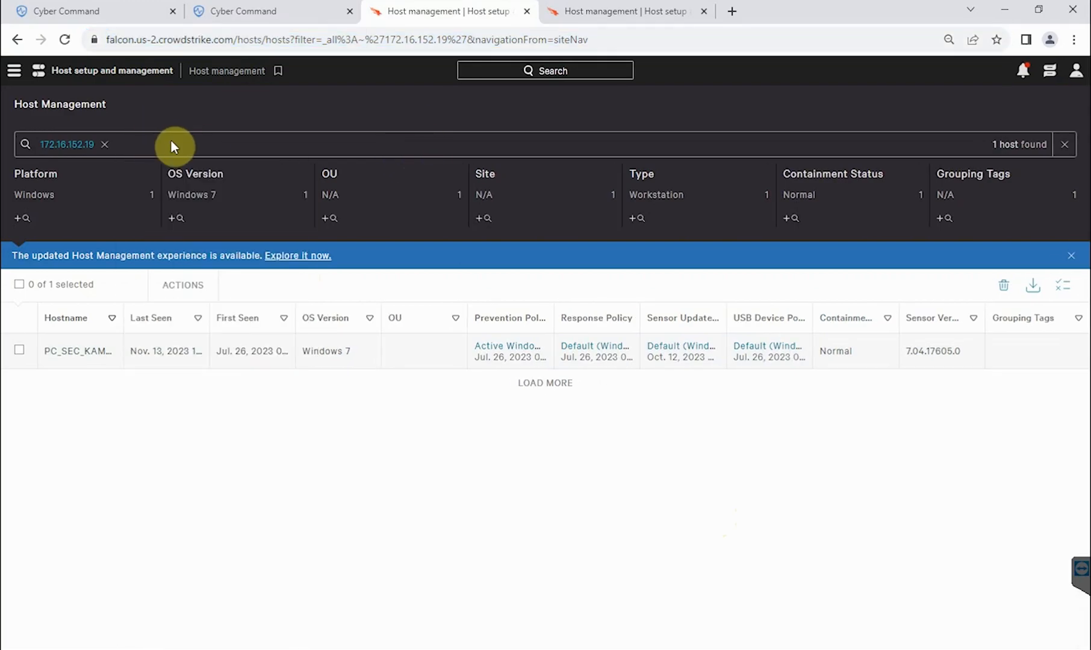
pyautogui.click(65, 39)
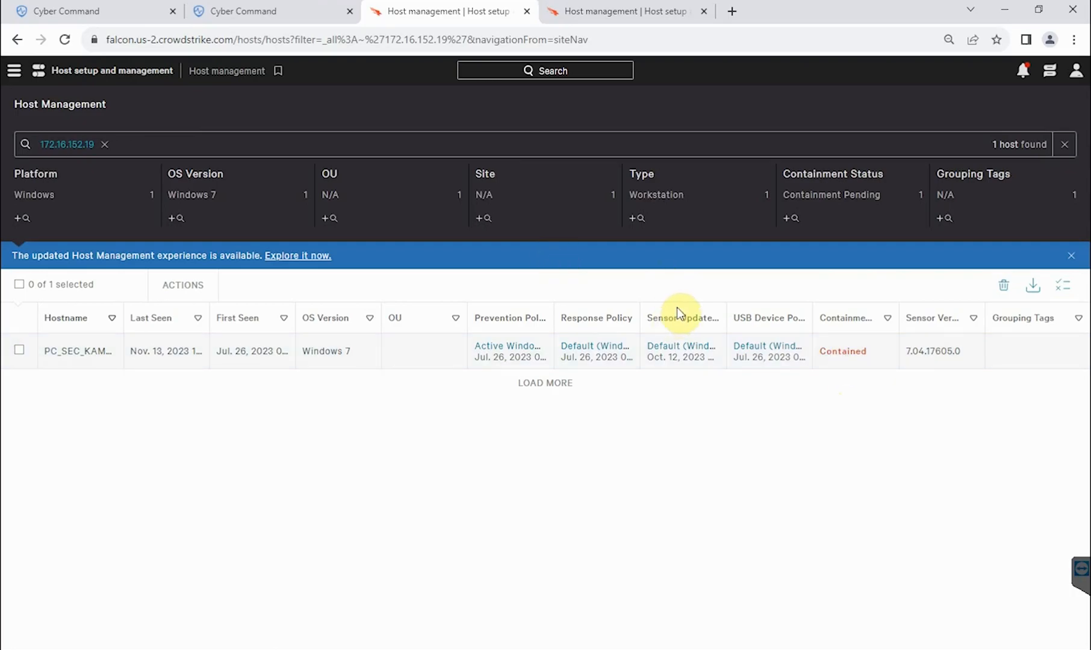
pyautogui.moveTo(129, 196)
pyautogui.moveTo(441, 197)
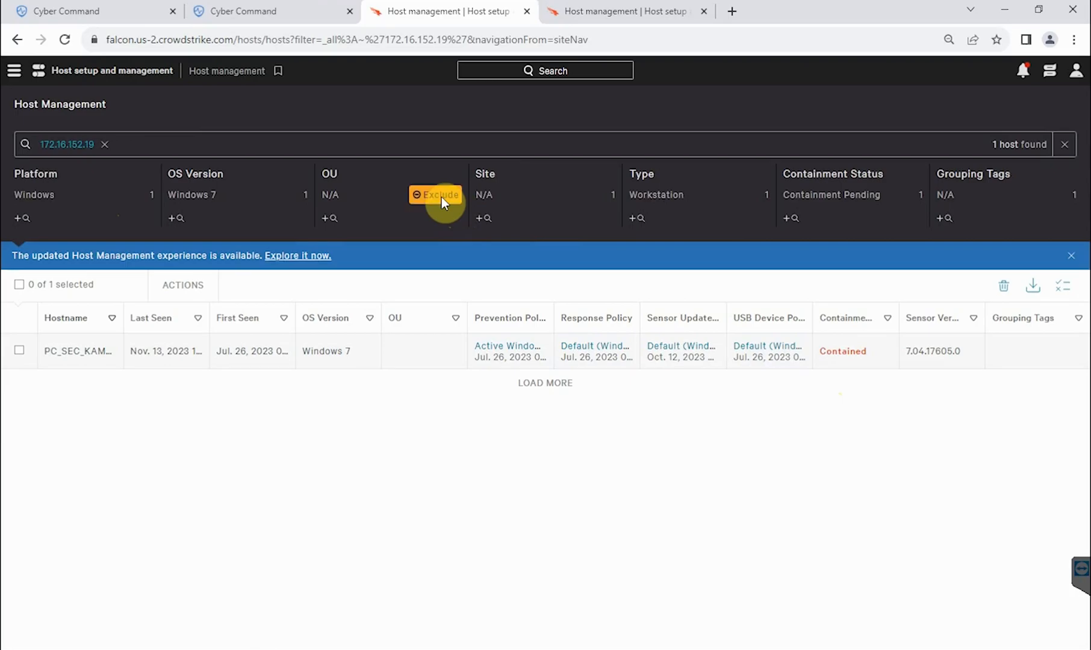
pyautogui.click(270, 14)
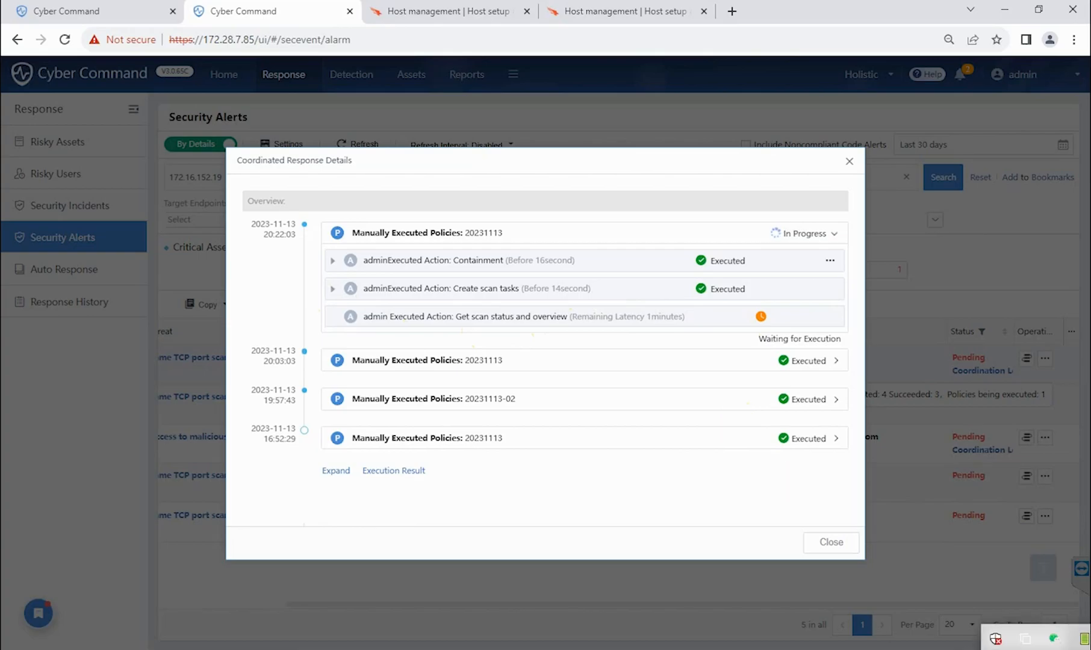
pyautogui.rightClick(996, 638)
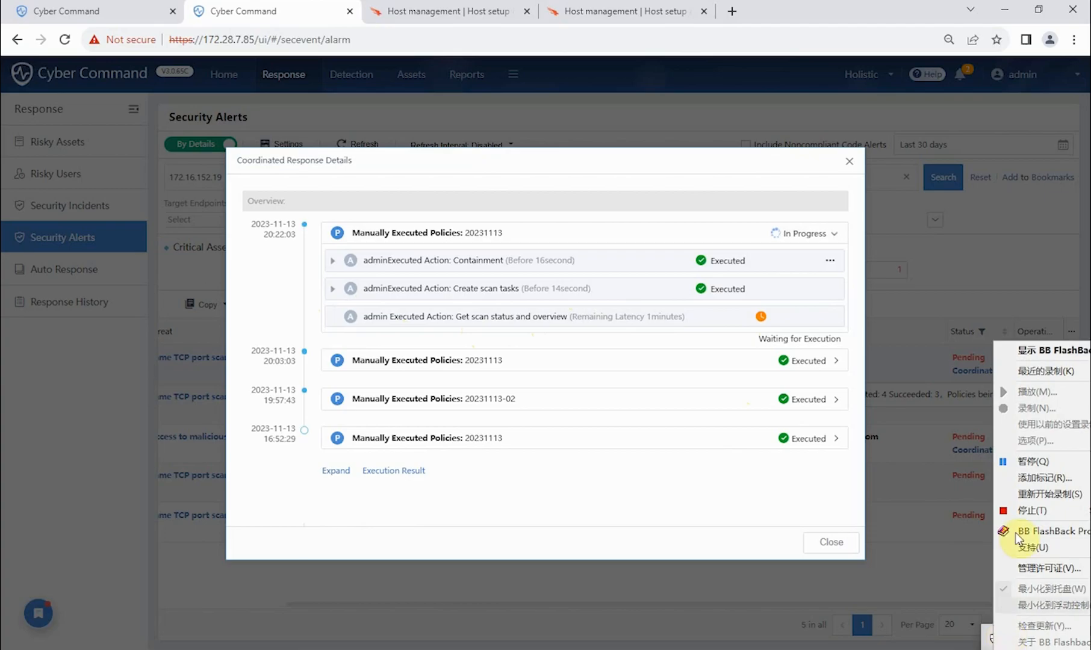
pyautogui.click(1033, 461)
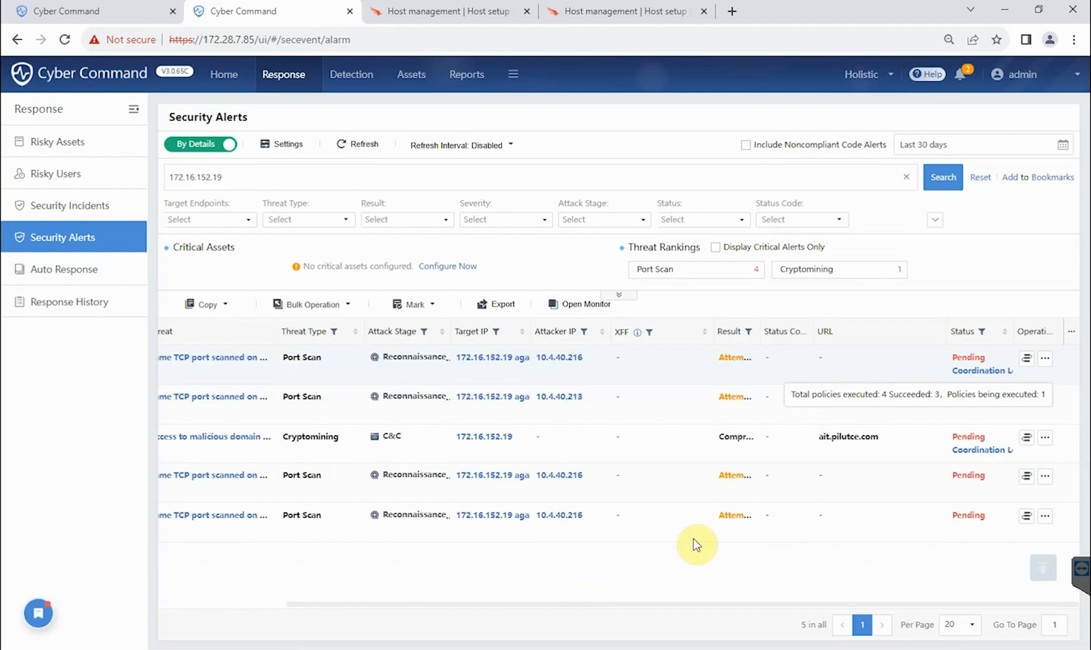
# - Reopen the alert's coordinated response details and check the Lift Containment action's result output and action input
pyautogui.click(990, 371)
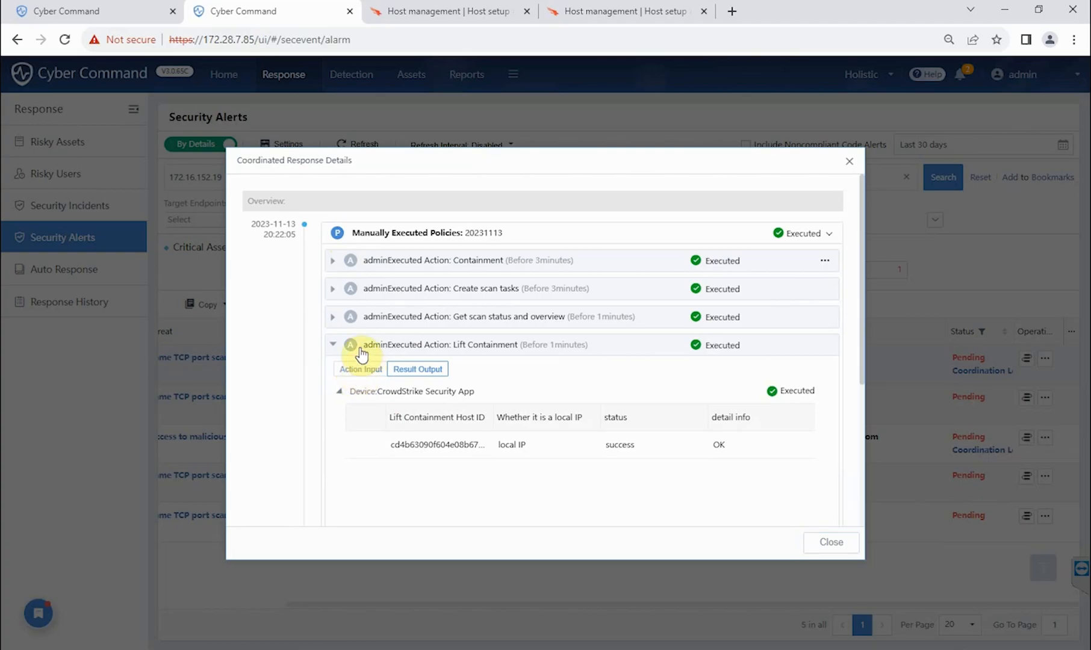
pyautogui.click(366, 370)
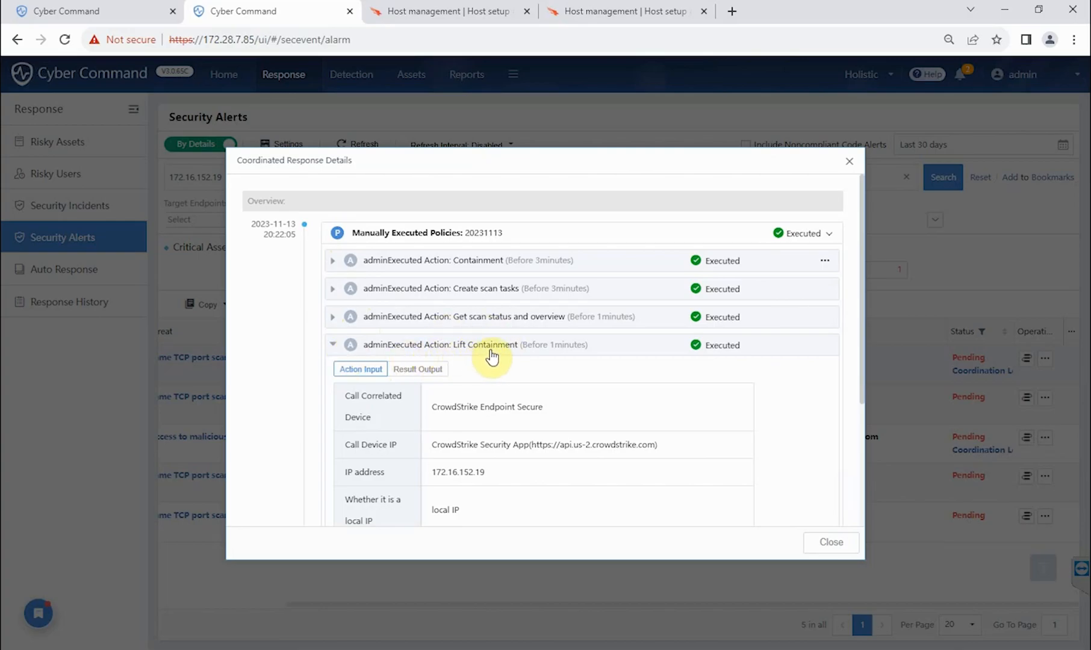
pyautogui.click(333, 345)
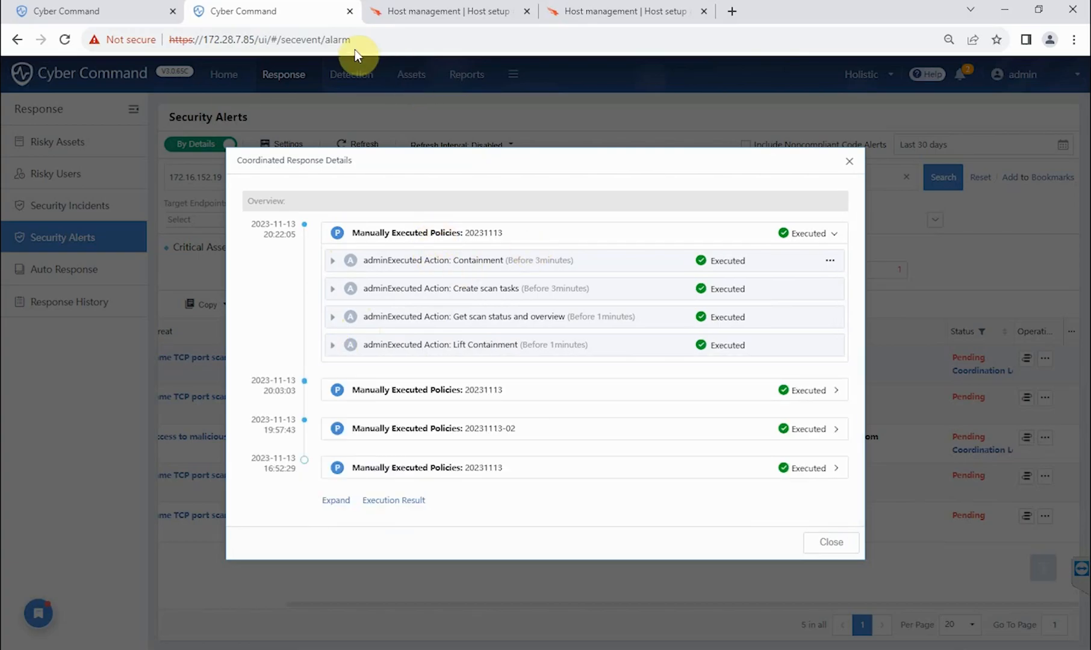
# - Check the host's containment status in CrowdStrike, and detach the Cyber Command response details tab into its own window over it
pyautogui.click(412, 14)
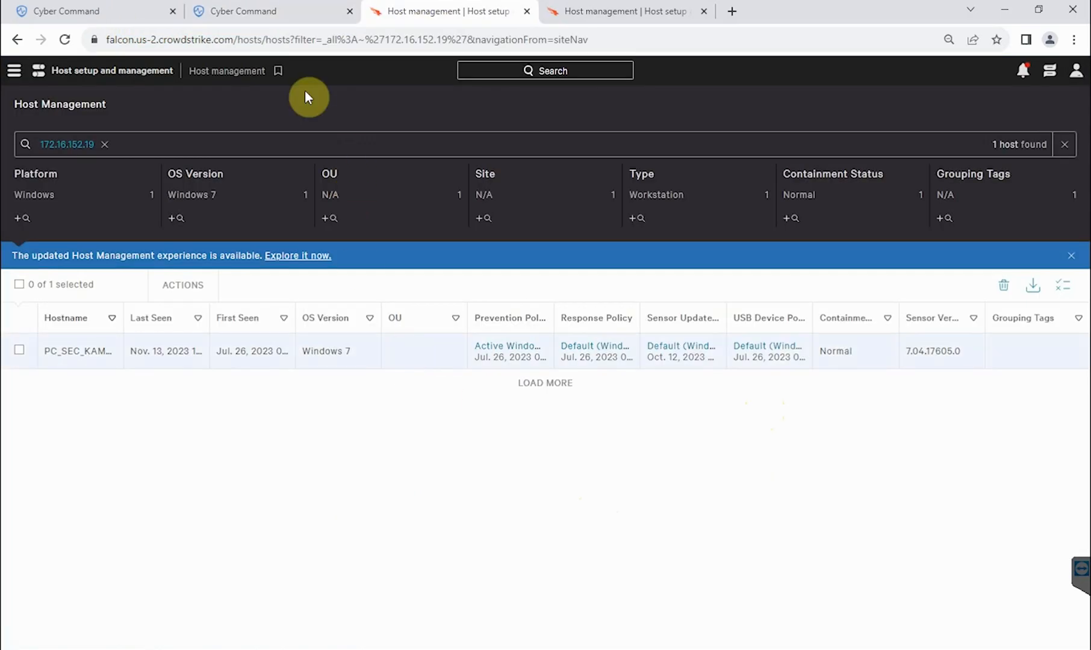
pyautogui.moveTo(252, 11); pyautogui.dragTo(471, 372)
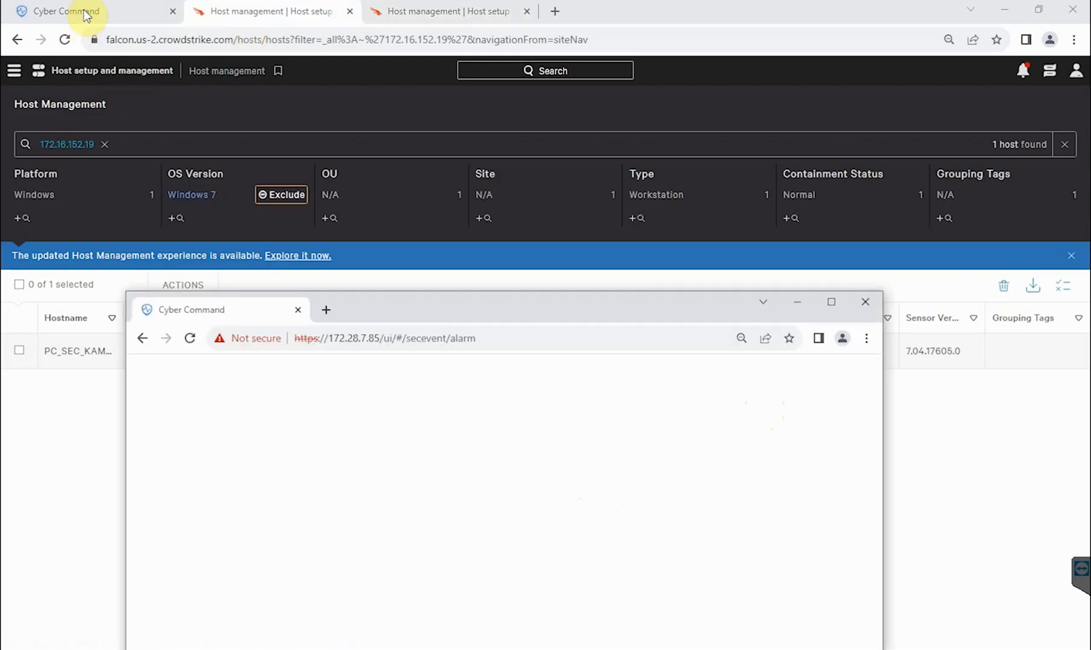
pyautogui.click(657, 310)
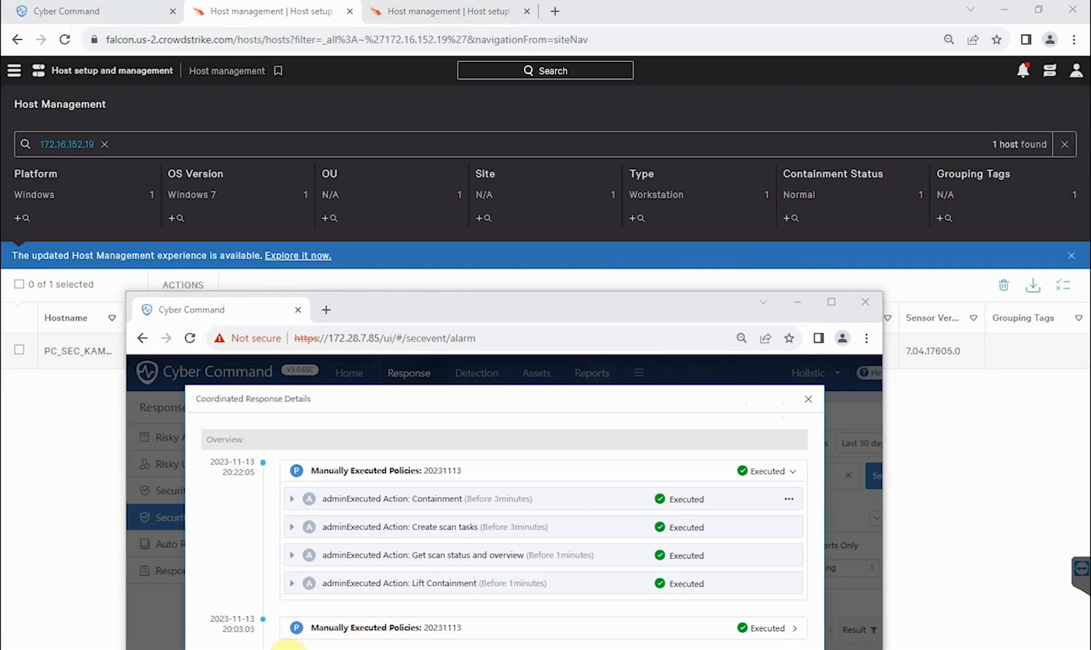
# - Switch to the playbook editor, review the 20231113 flow from Start through Lift Containment to End, and open its policy settings
pyautogui.moveTo(283, 644)
pyautogui.click(236, 614)
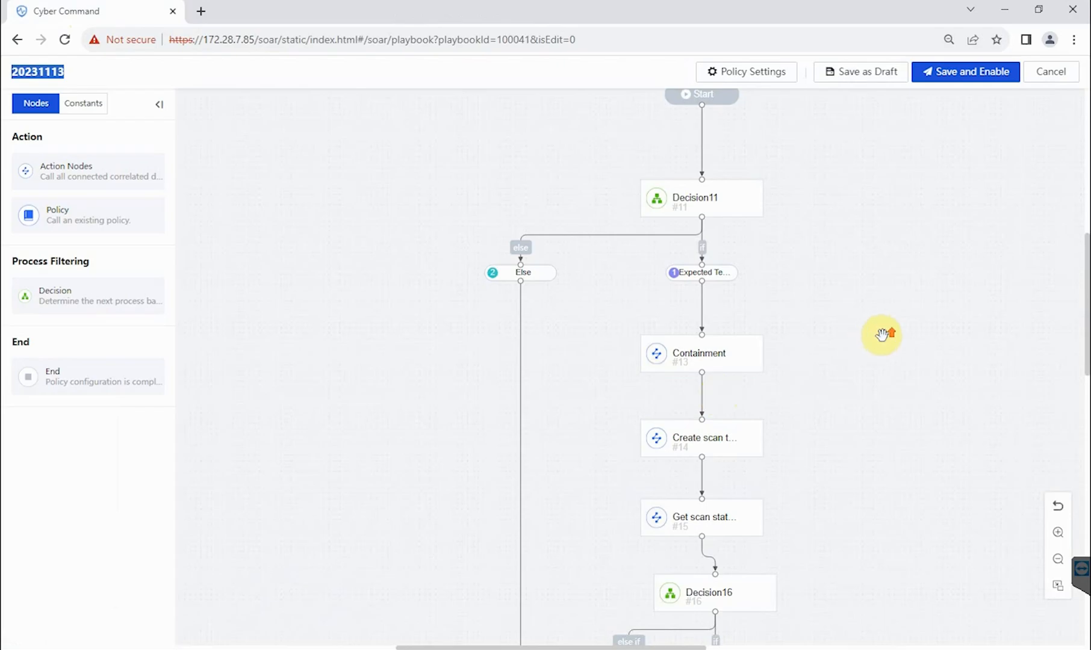
pyautogui.scroll(1, 879, 335)
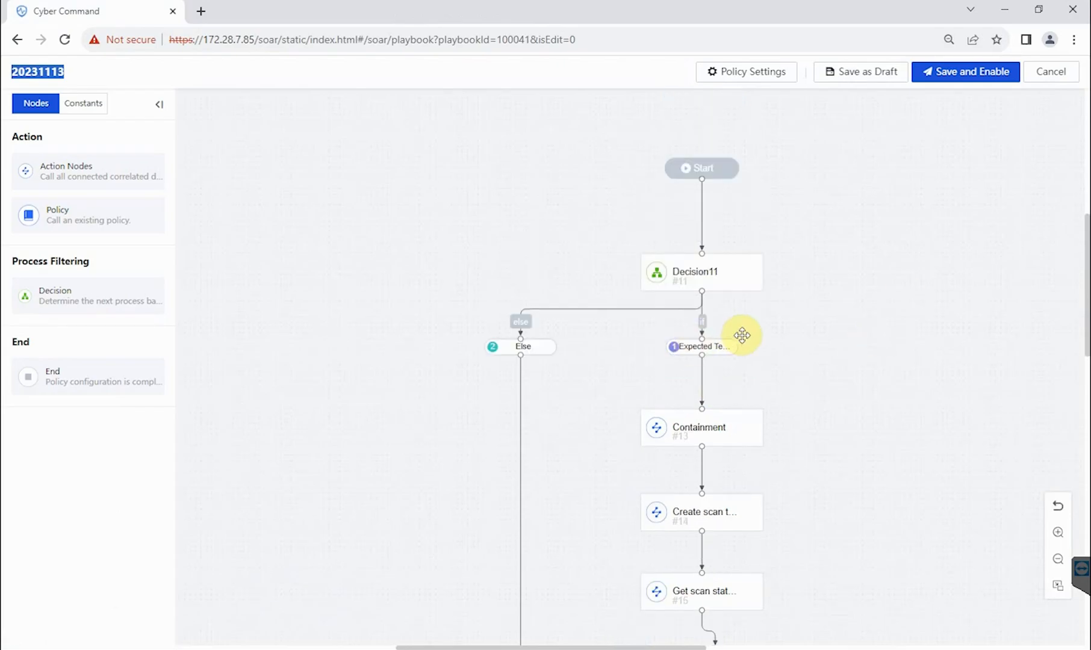
pyautogui.scroll(-1, 746, 337)
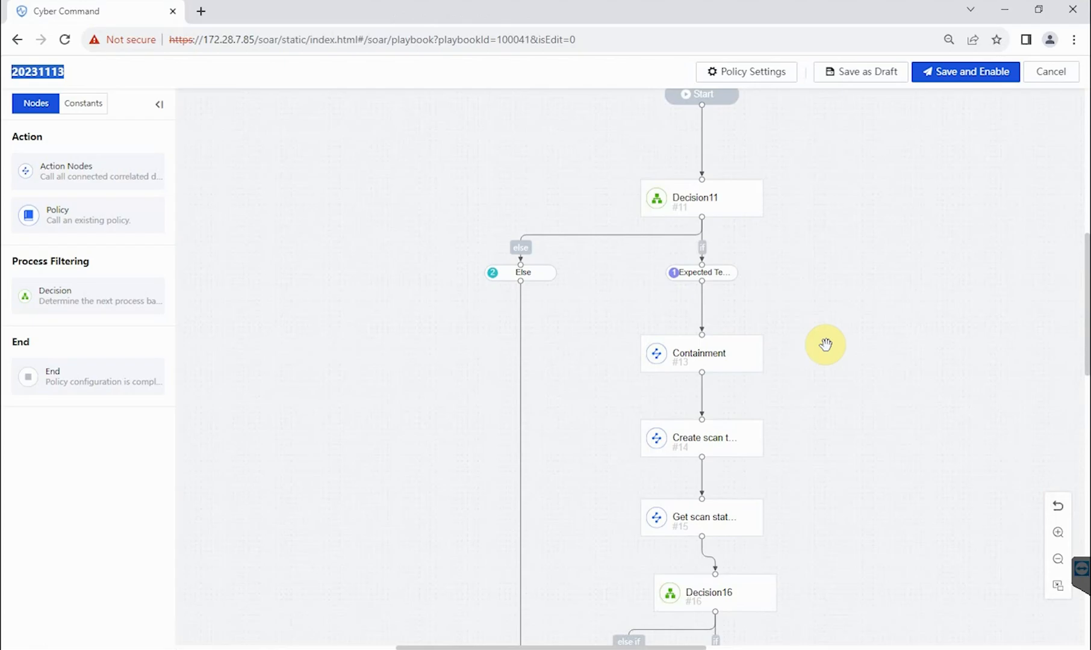
pyautogui.scroll(-2, 839, 353)
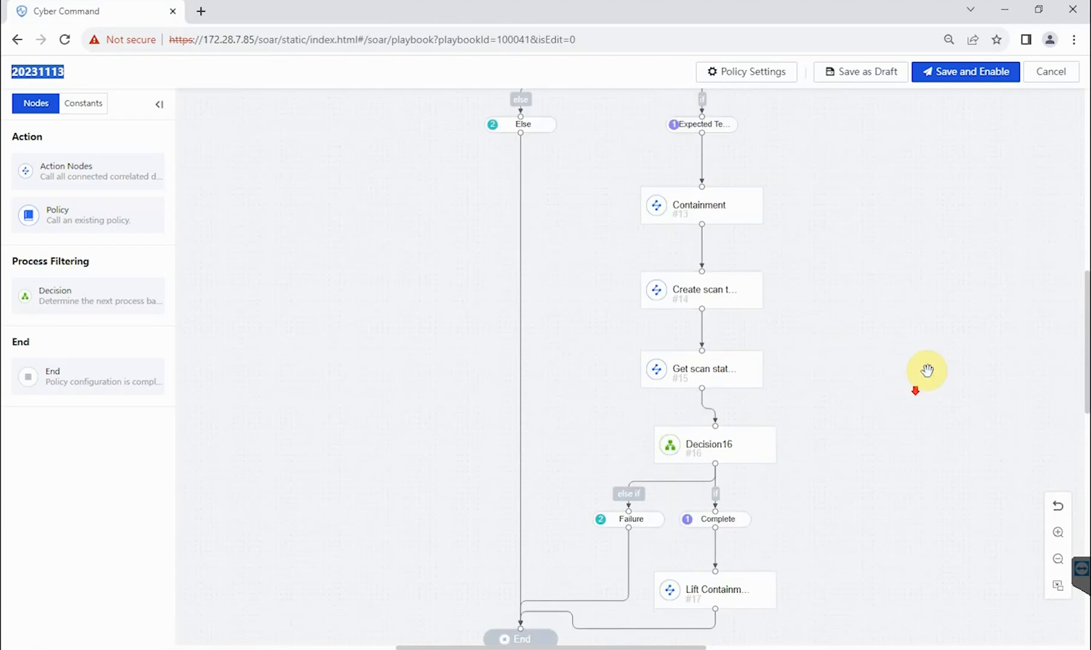
pyautogui.scroll(-1, 927, 370)
pyautogui.click(714, 381)
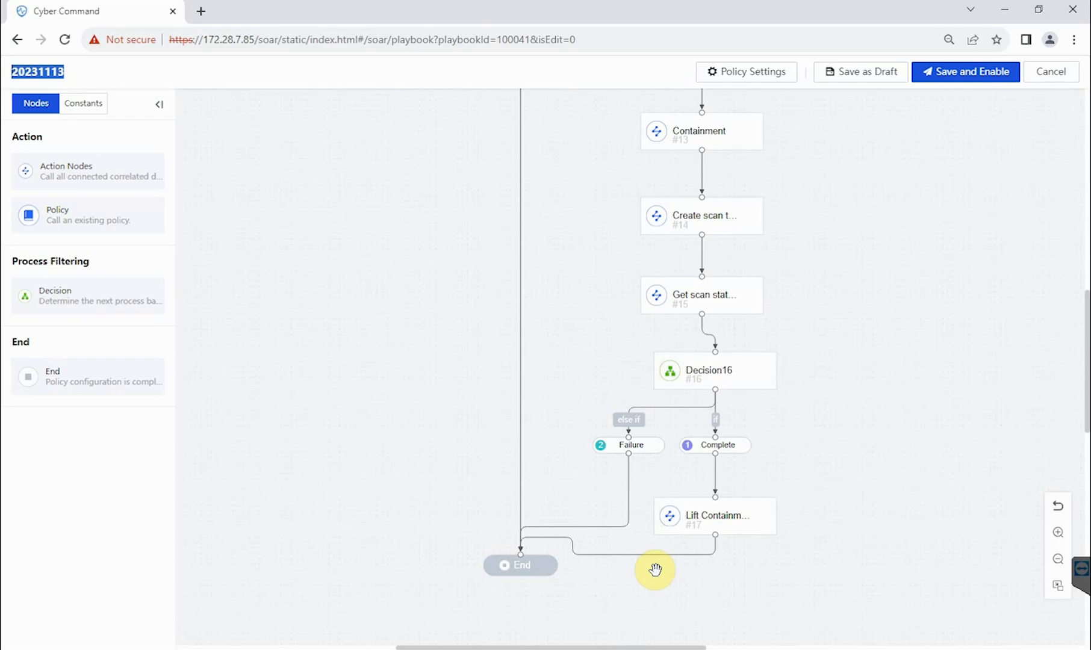
pyautogui.click(753, 73)
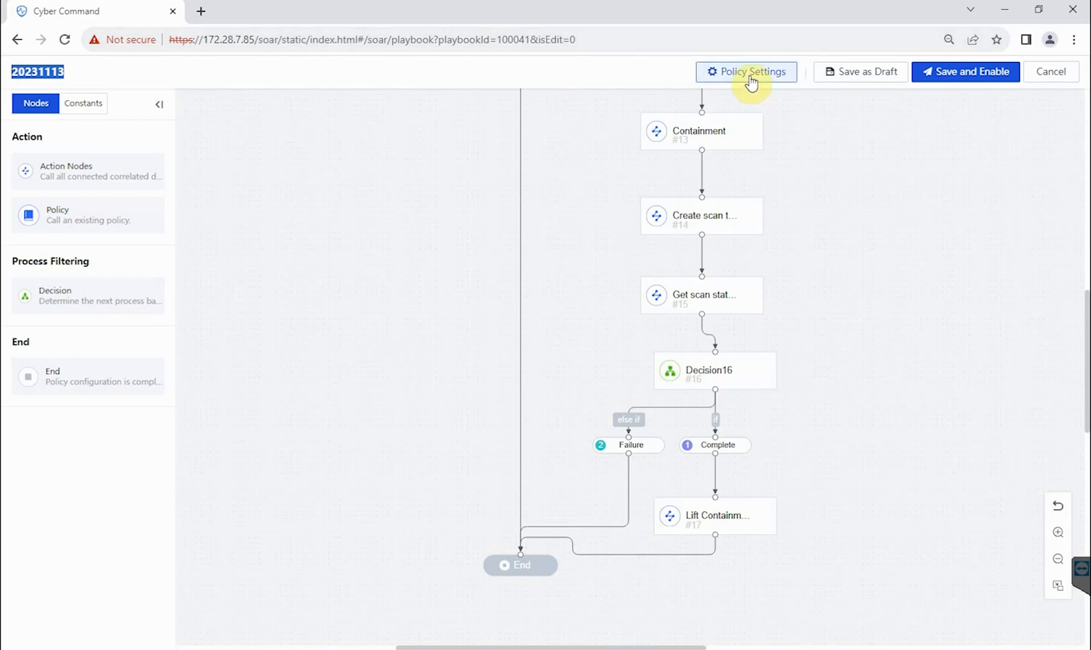